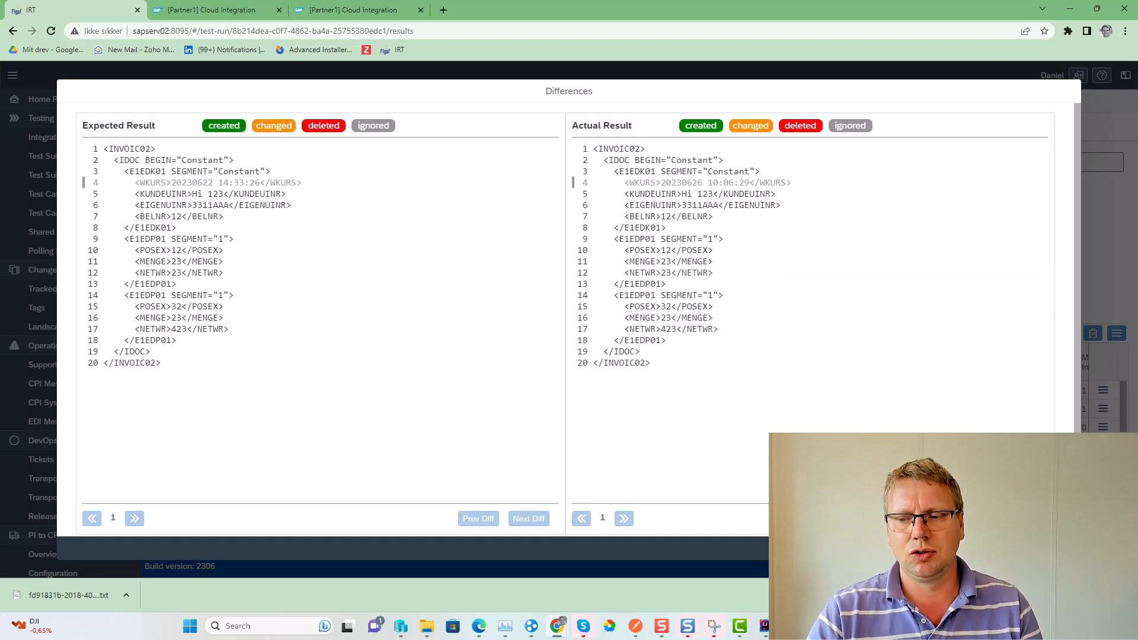
# Close the differences view, open the message anonymization of test case New Test message-SAPBlog20230622, and preview message group 040c2989-39c0-467e-b82a-f0c75c687734
pyautogui.click(1060, 548)
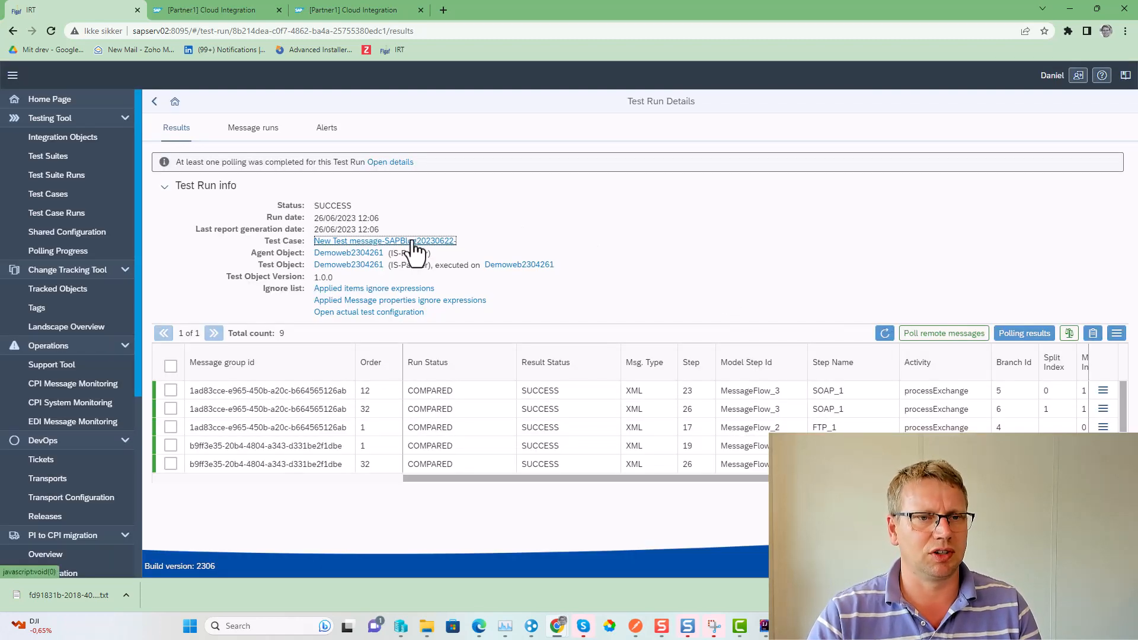
pyautogui.click(414, 242)
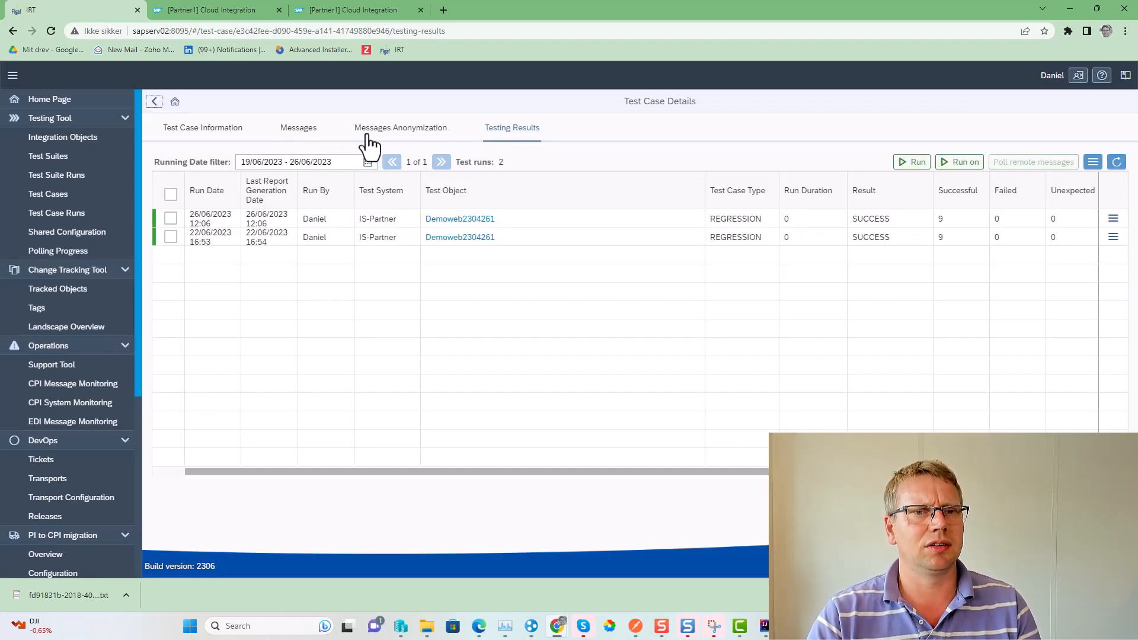
pyautogui.click(368, 136)
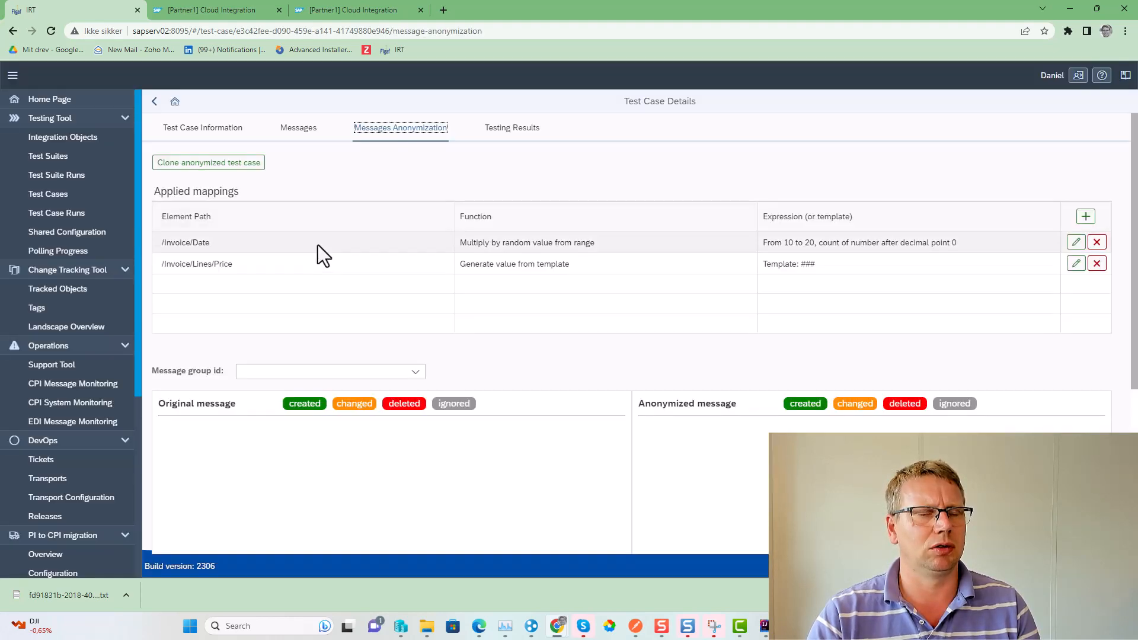
pyautogui.click(304, 370)
pyautogui.click(291, 392)
pyautogui.scroll(-1, 534, 409)
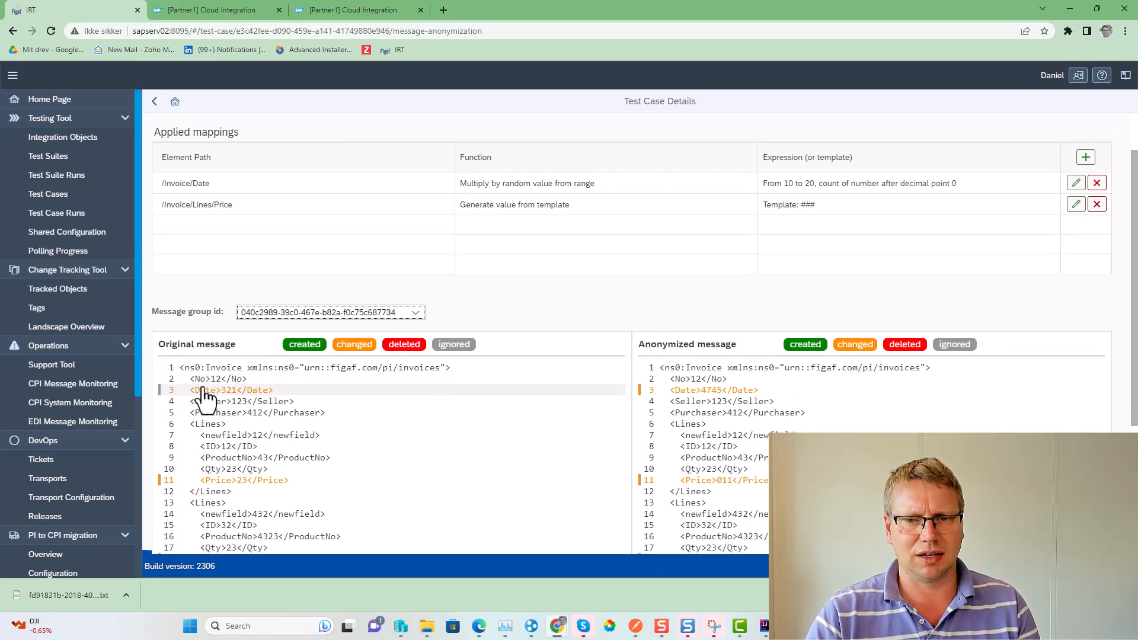
pyautogui.scroll(-1, 288, 403)
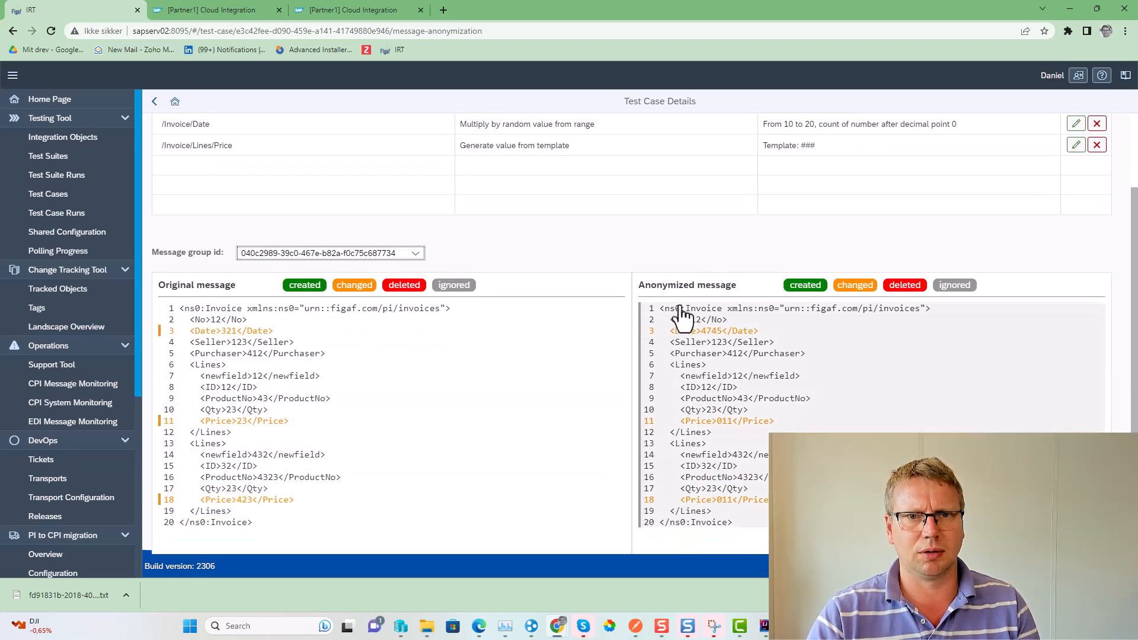
# Create an anonymization mapping for /Invoice/Seller that generates its value from the template #####, test the function and save the mapping
pyautogui.scroll(1, 577, 234)
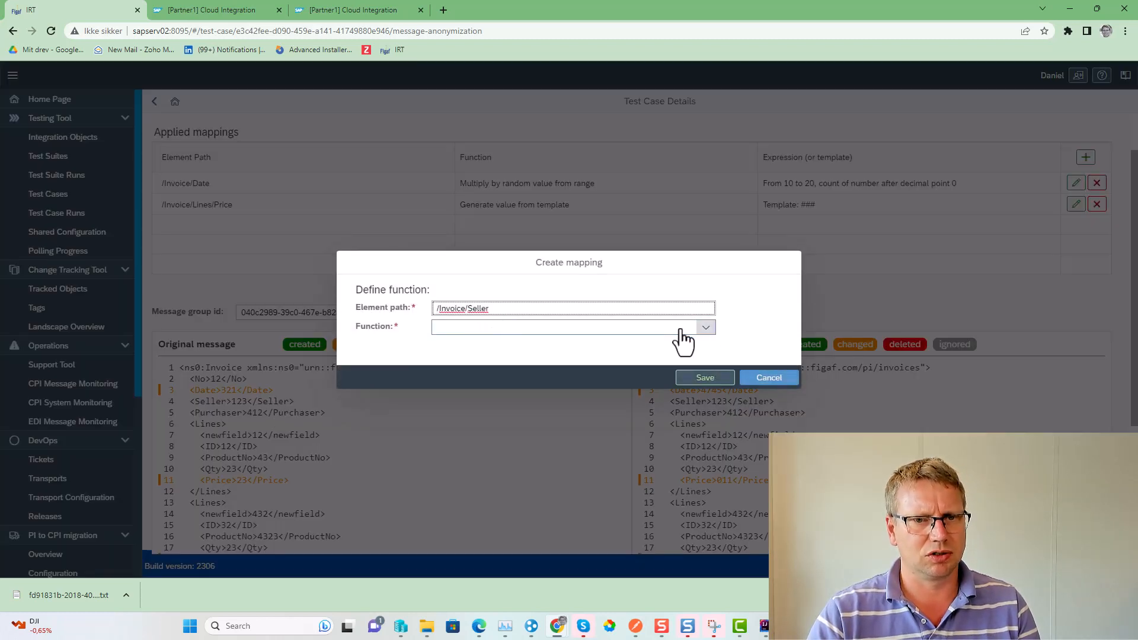
pyautogui.click(705, 327)
pyautogui.click(543, 371)
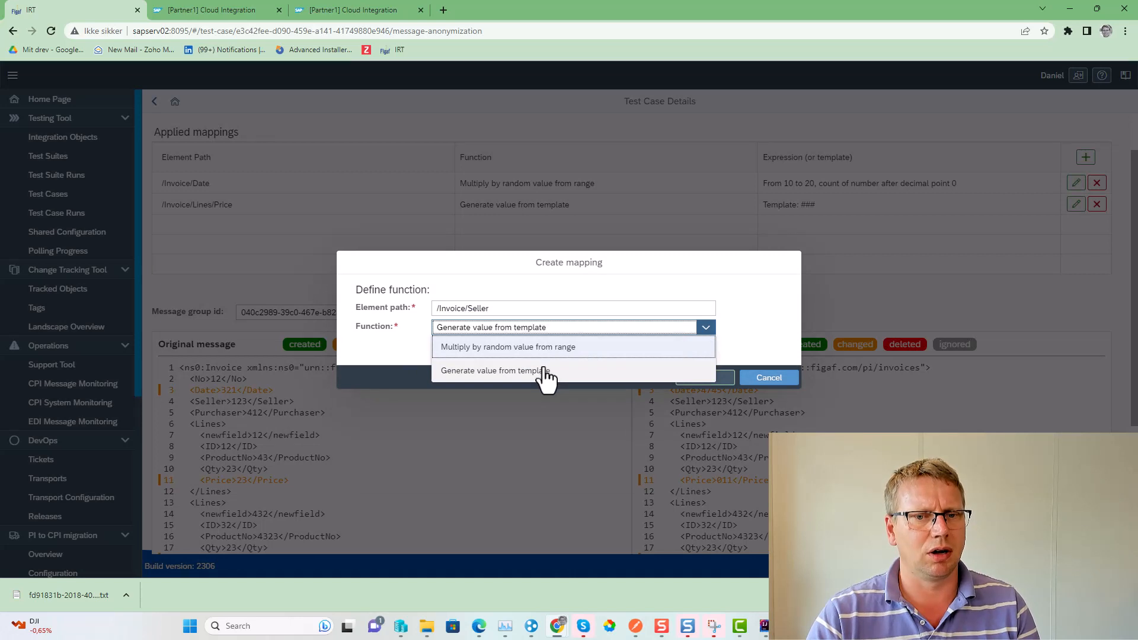
pyautogui.click(518, 310)
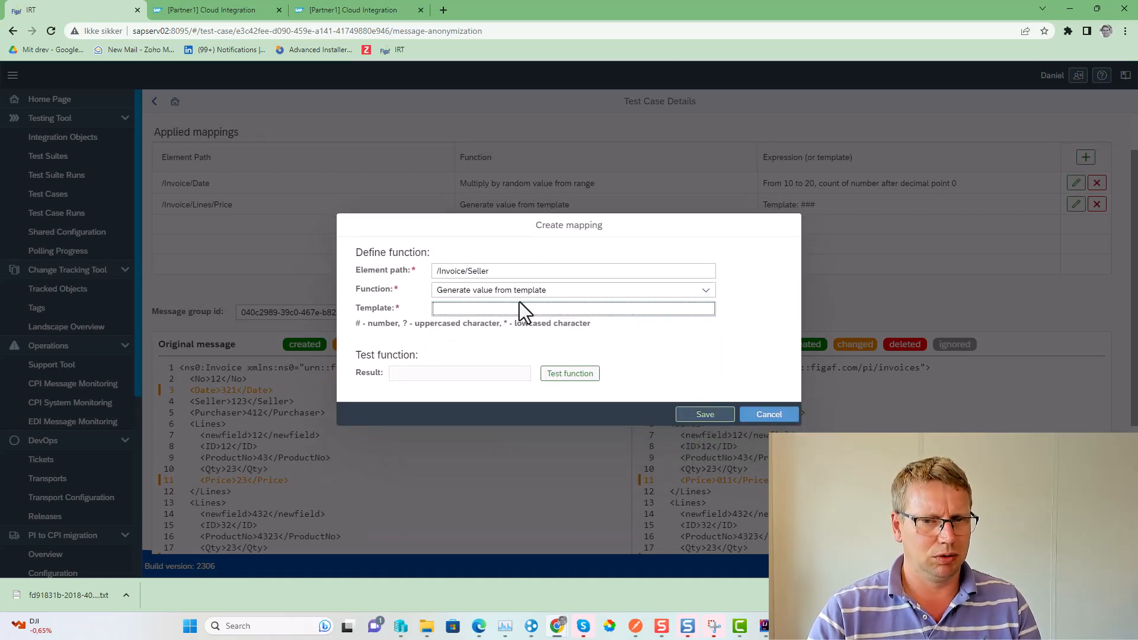
pyautogui.write('###')
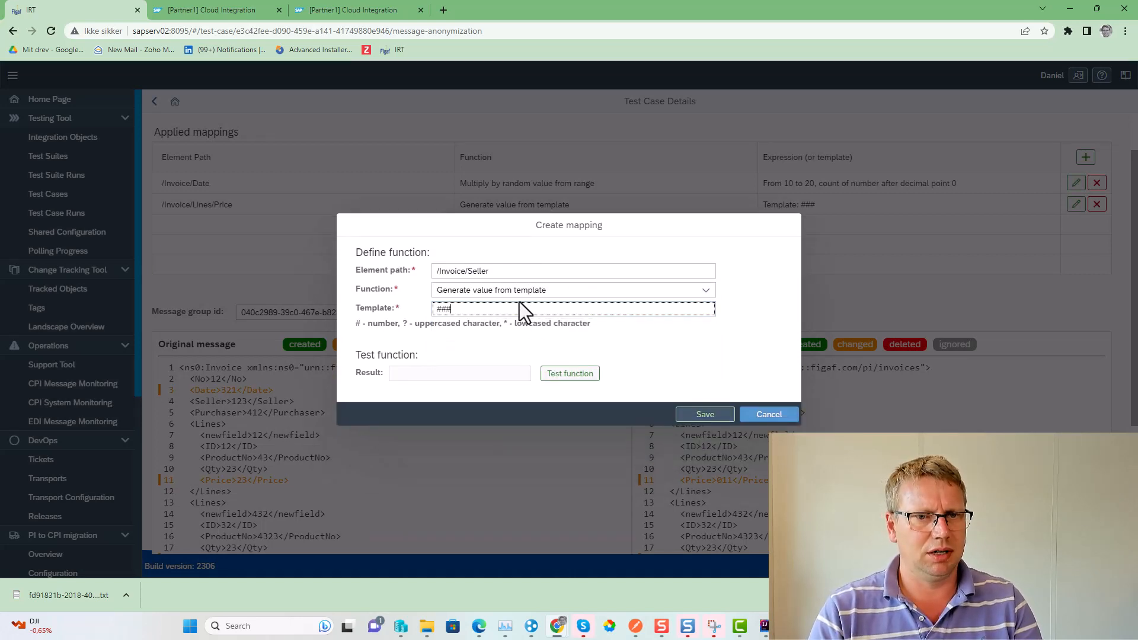
pyautogui.write('##')
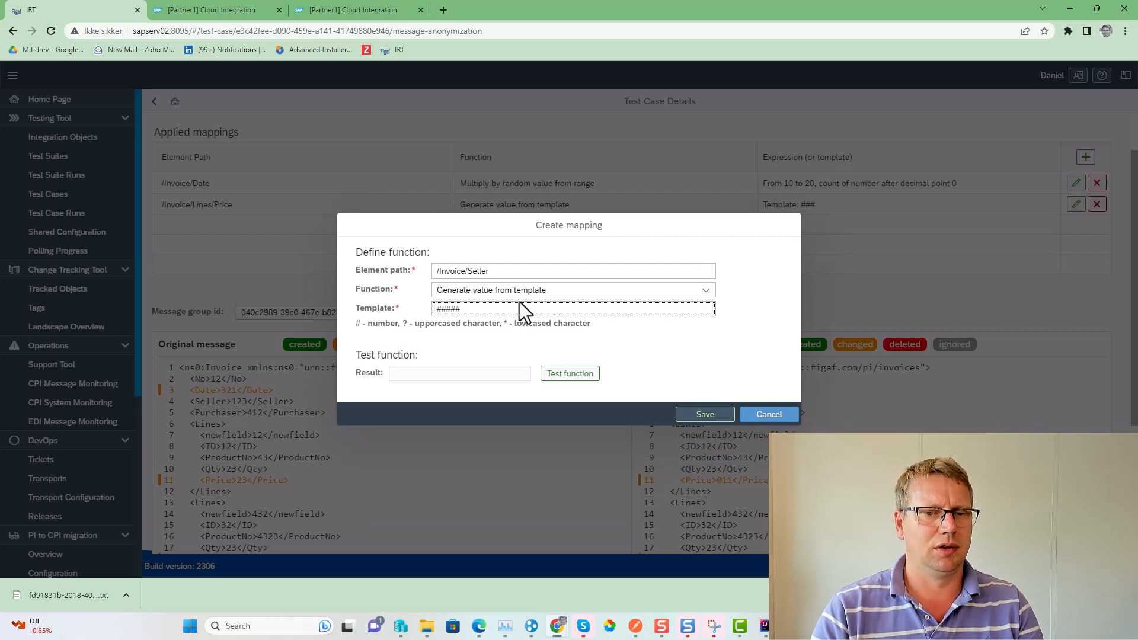
pyautogui.click(560, 384)
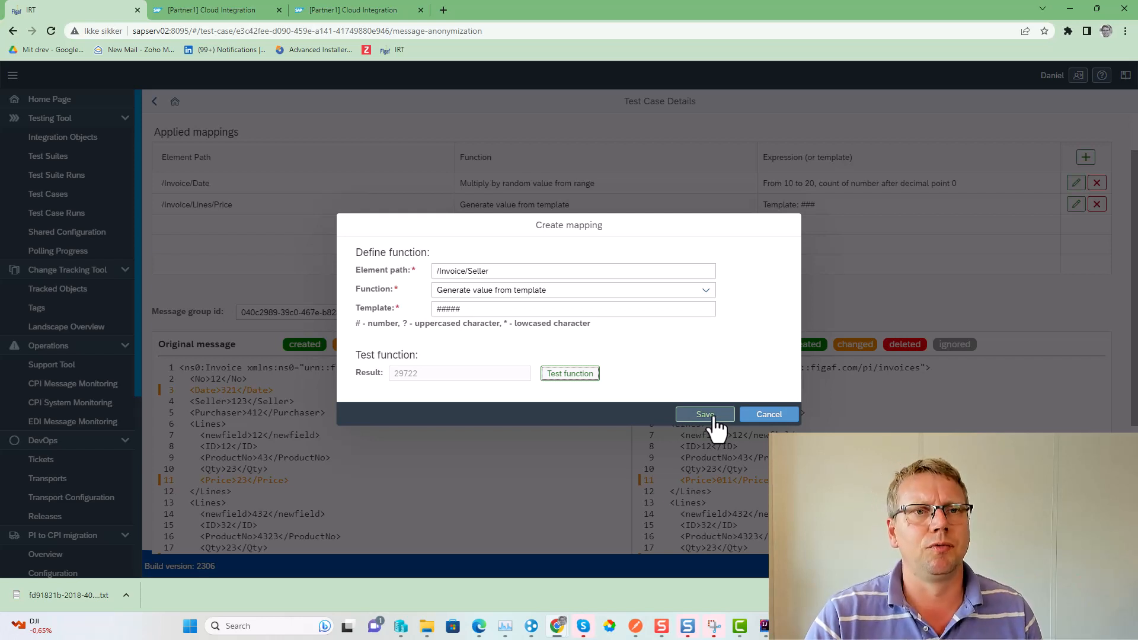
pyautogui.click(715, 419)
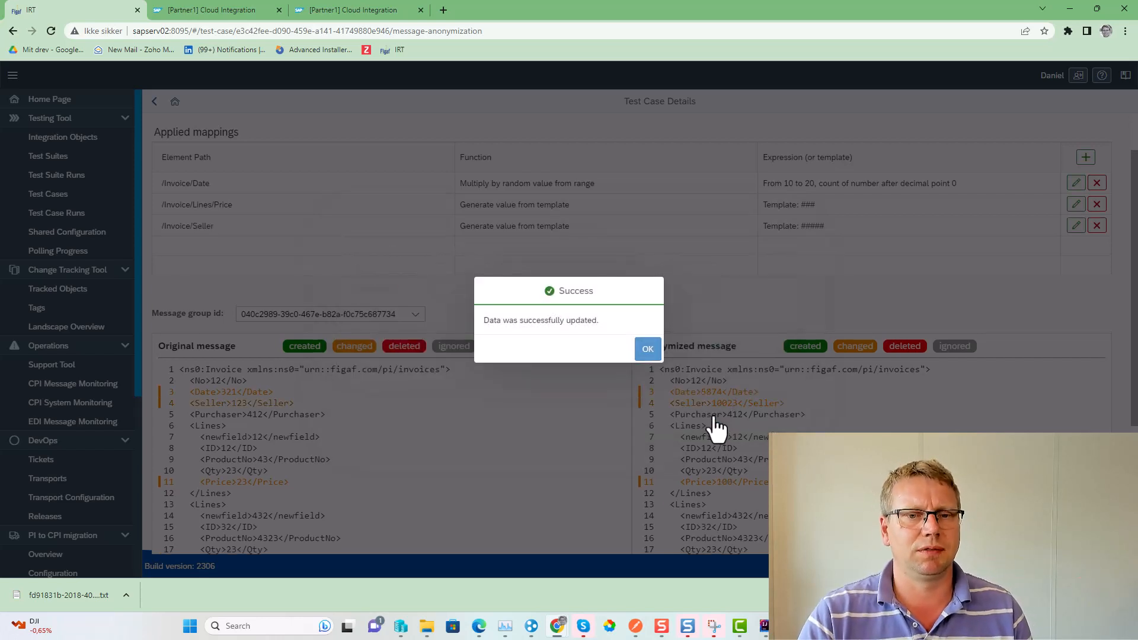
pyautogui.click(646, 349)
# Define a mapping for /Invoice/Lines/Qty that multiplies by a random value from 10 to 20 with 0 digits after the decimal point
pyautogui.scroll(-1, 355, 501)
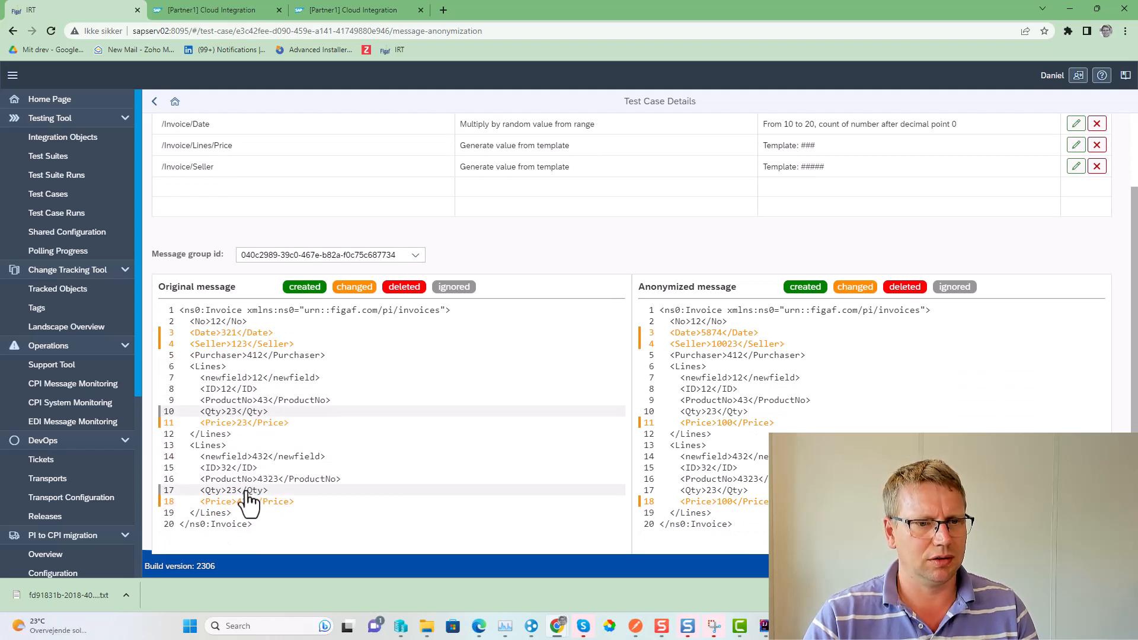
pyautogui.click(244, 492)
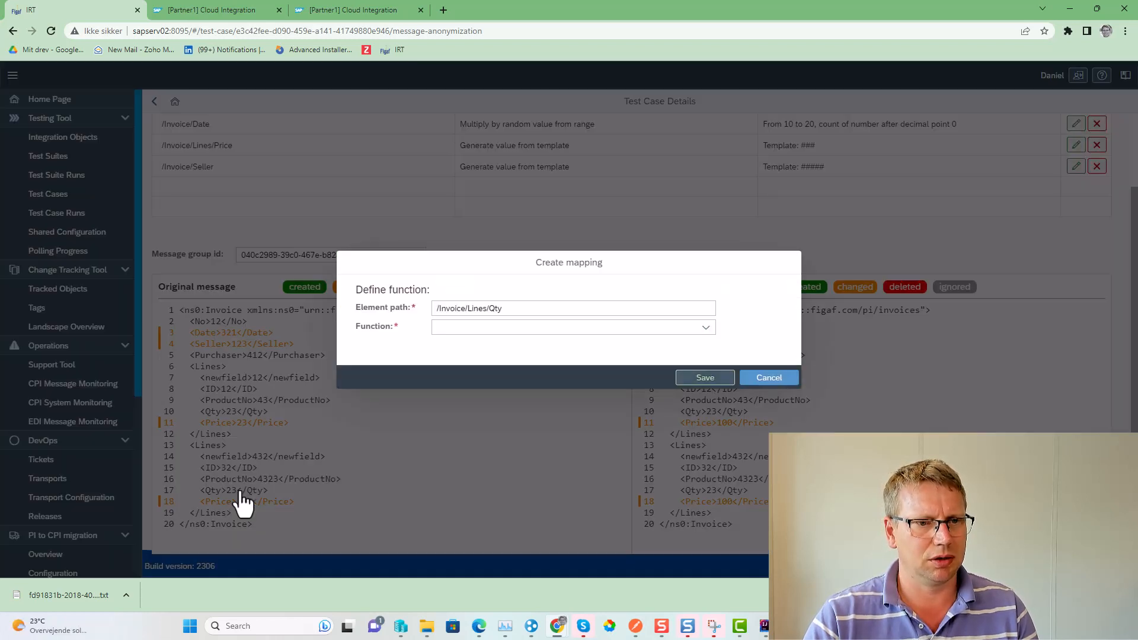
pyautogui.click(704, 329)
pyautogui.click(596, 354)
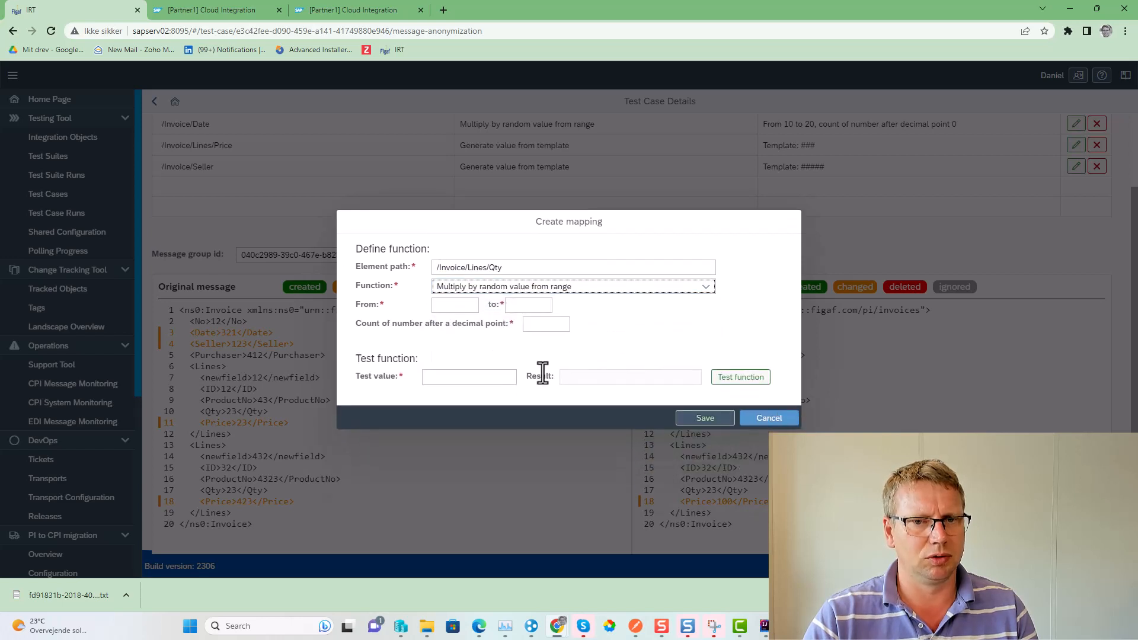
pyautogui.click(461, 305)
pyautogui.write('10')
pyautogui.press('Tab')
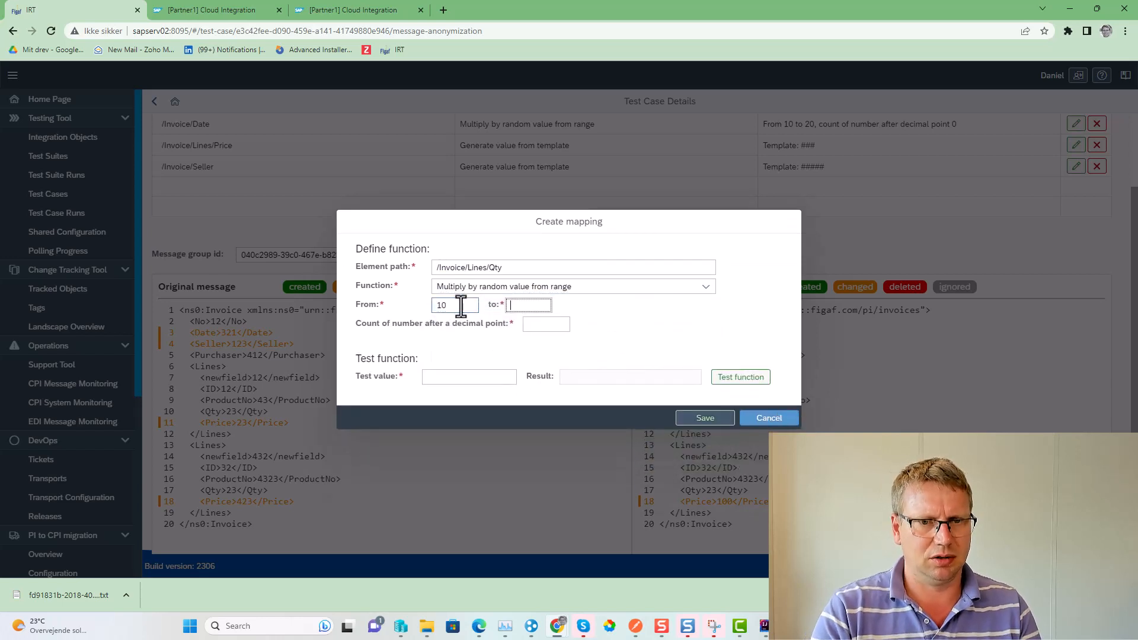
pyautogui.write('20')
pyautogui.press('Tab')
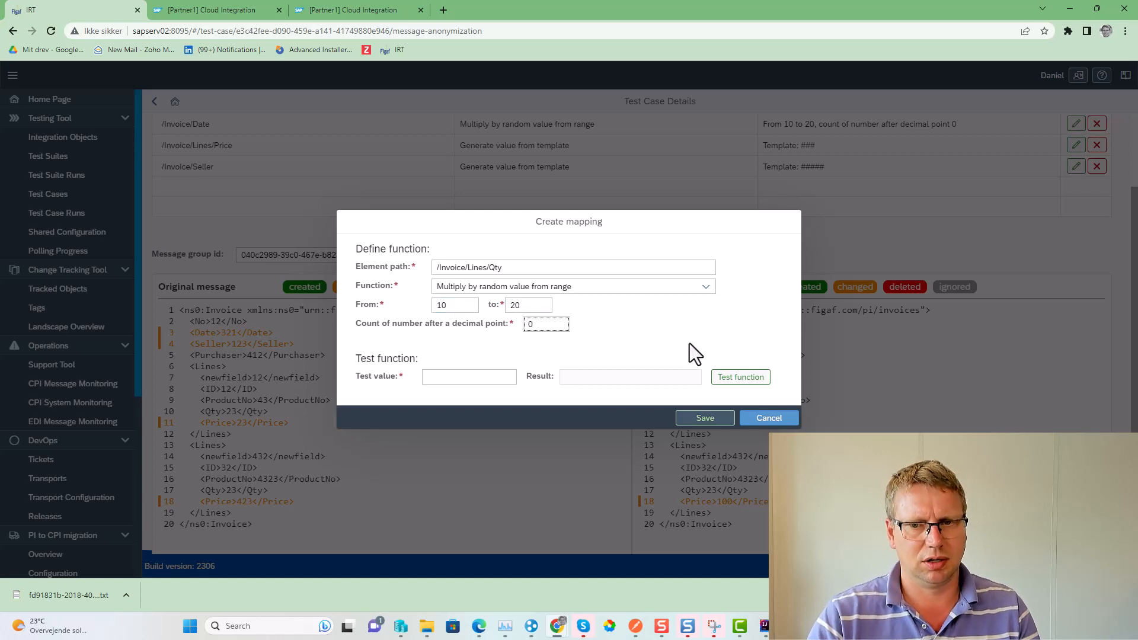
# Test the quantity function repeatedly with the test value 2 and save the mapping
pyautogui.click(488, 377)
pyautogui.write('2')
pyautogui.click(734, 376)
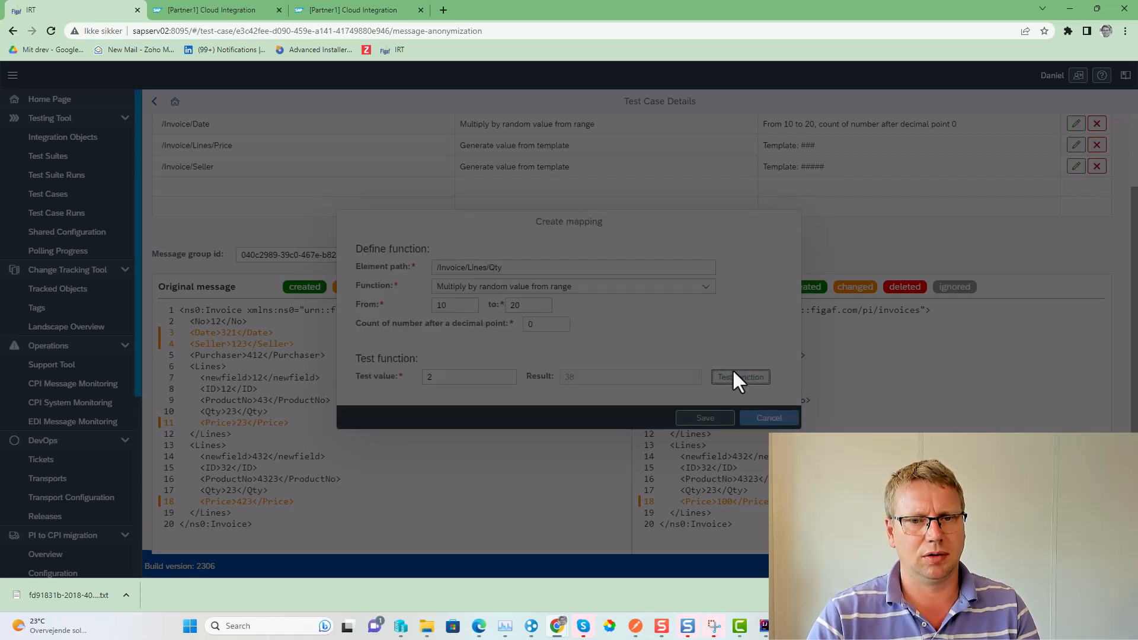
pyautogui.click(735, 378)
pyautogui.click(735, 379)
pyautogui.click(735, 380)
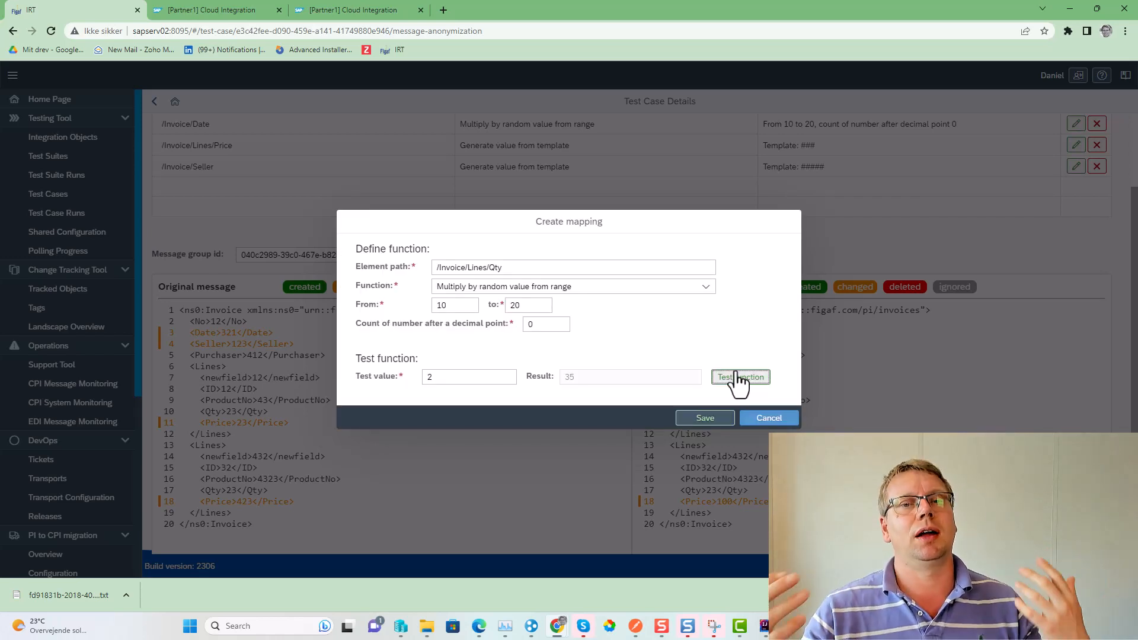
pyautogui.click(701, 420)
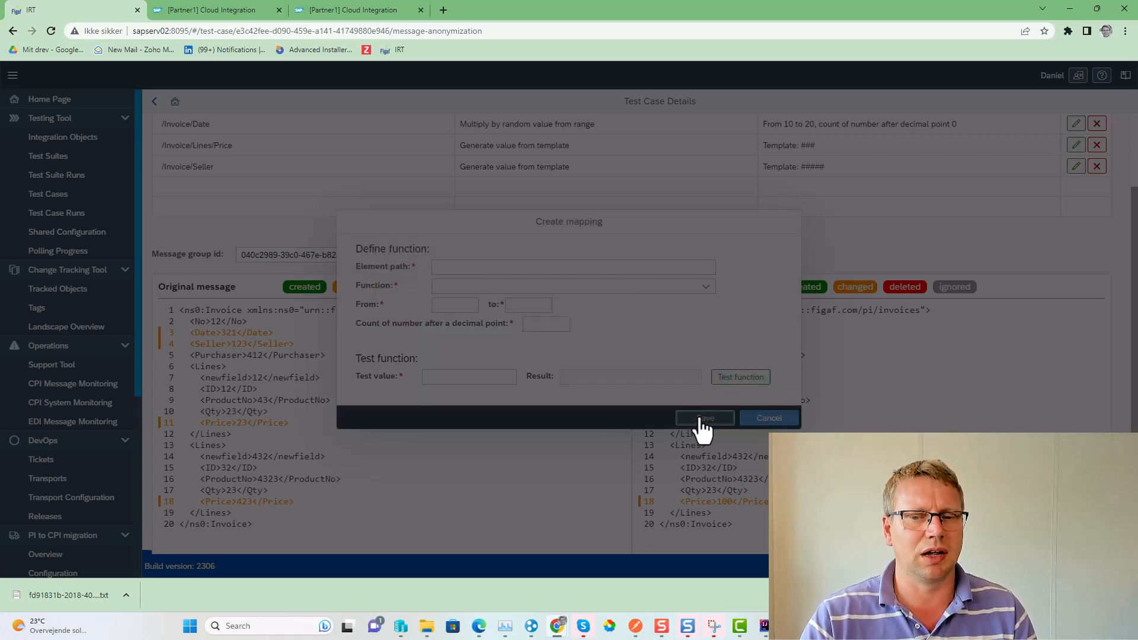
pyautogui.click(640, 355)
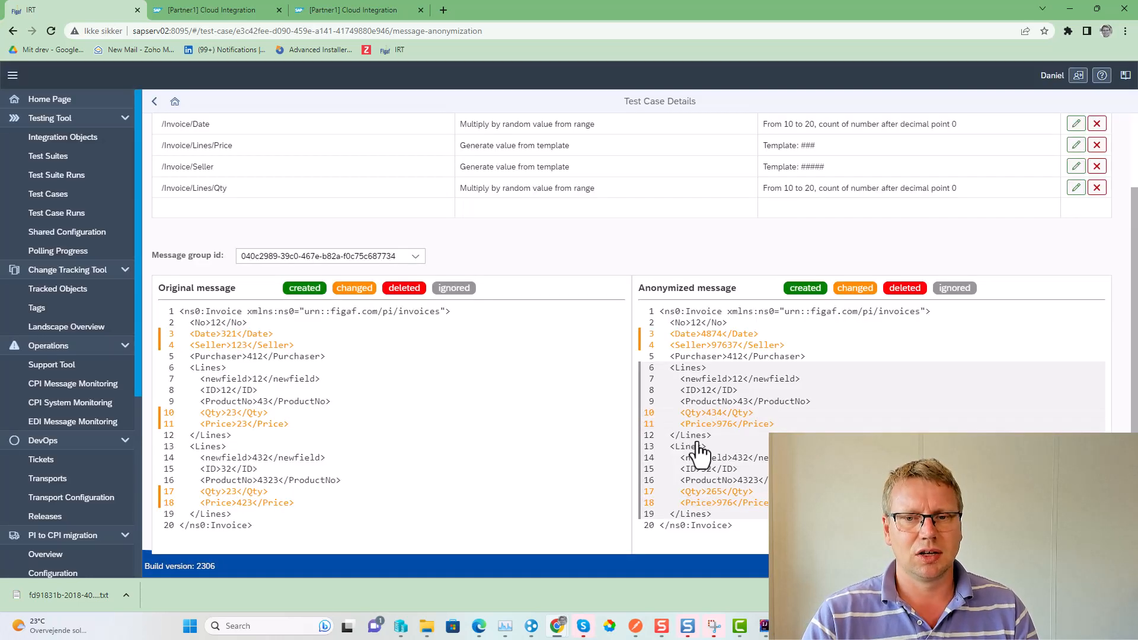
# Clone the anonymized test case without skipping failed anonymizations
pyautogui.scroll(1, 762, 409)
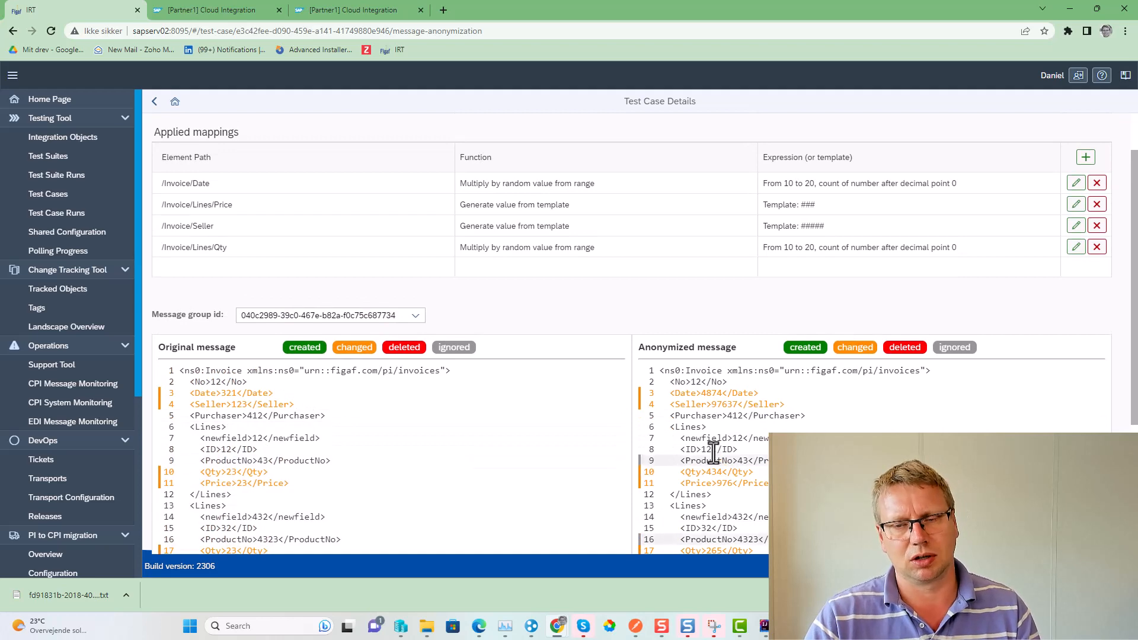
pyautogui.scroll(1, 398, 333)
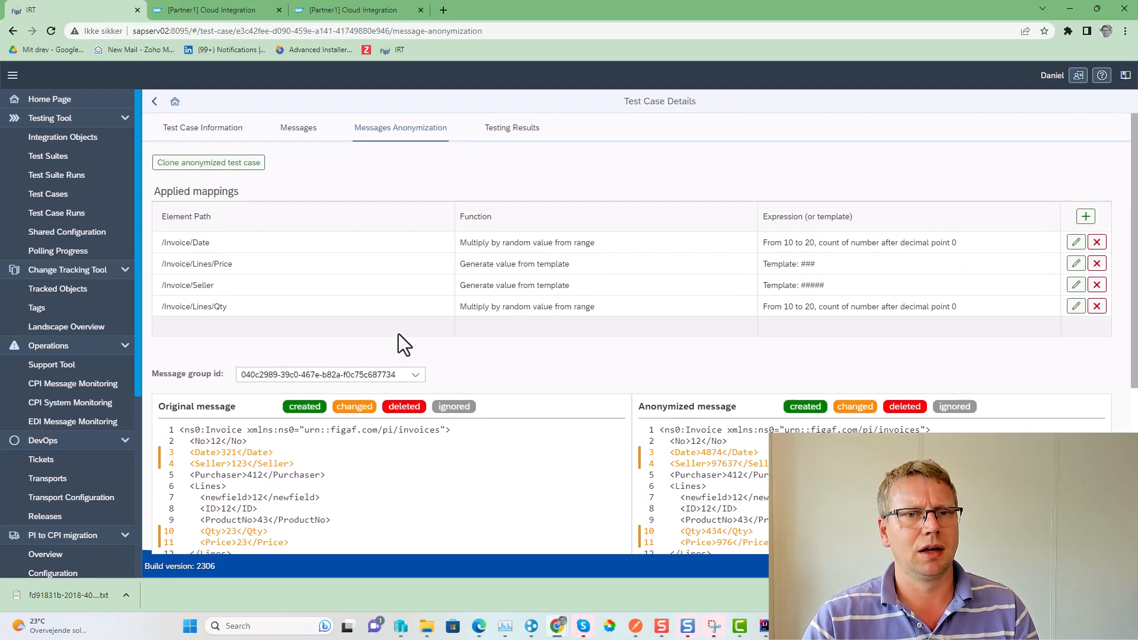
pyautogui.click(190, 168)
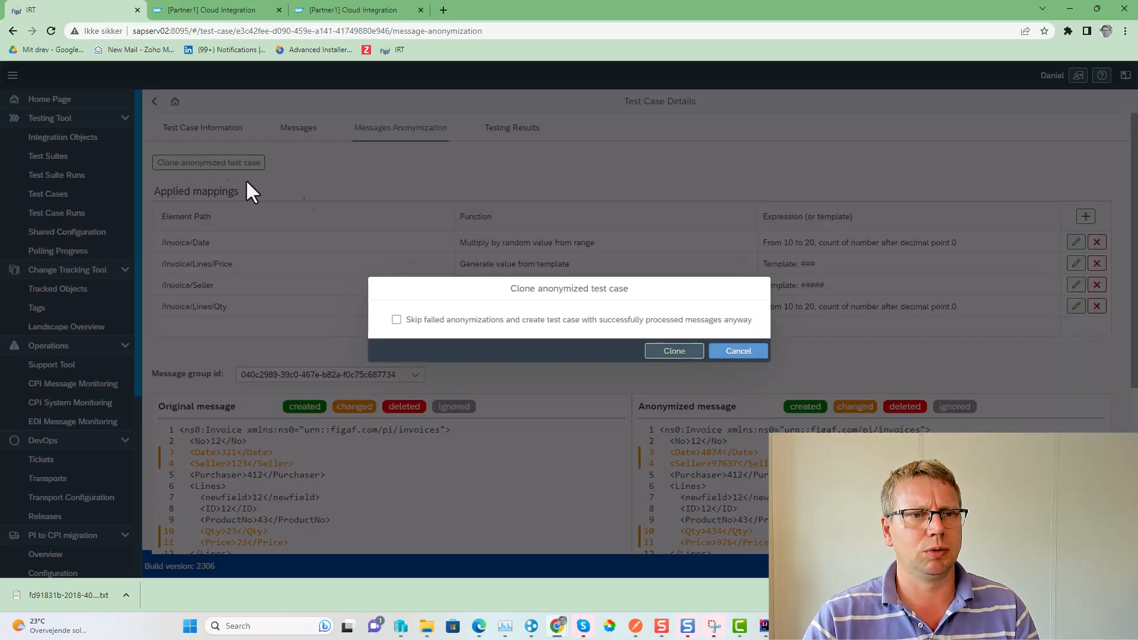
pyautogui.click(675, 354)
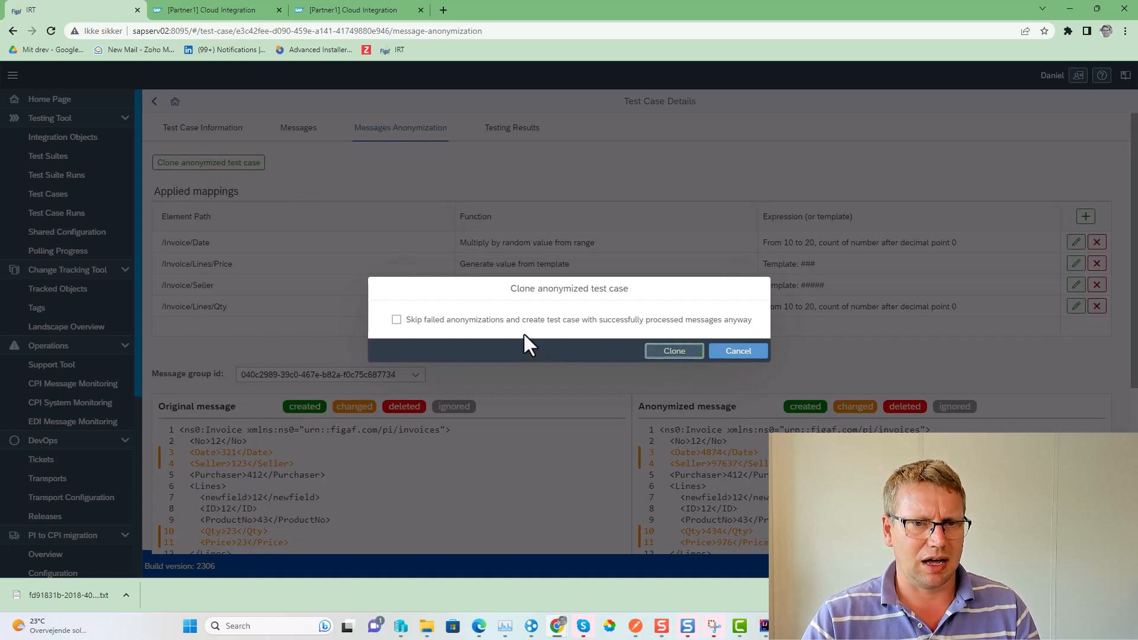
pyautogui.click(664, 352)
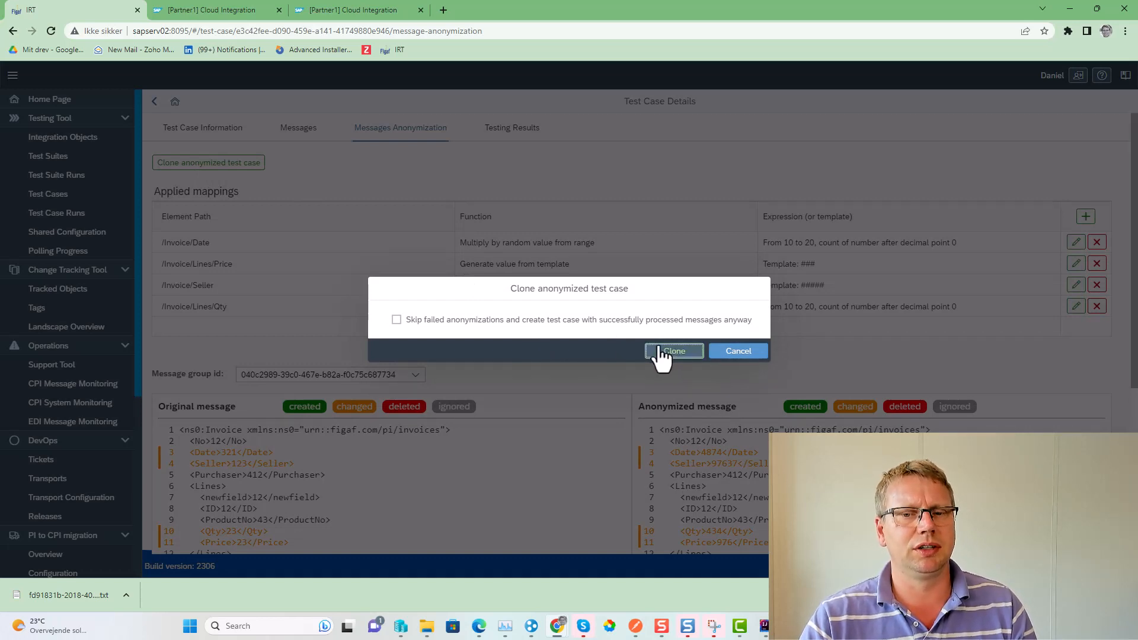
pyautogui.click(646, 350)
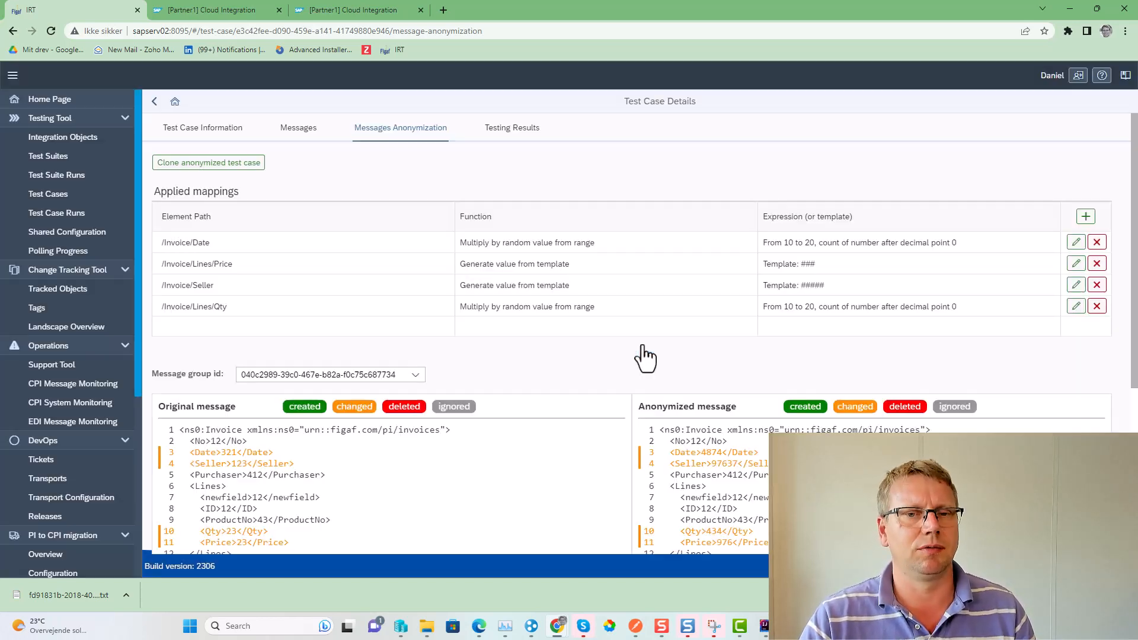
# Go to the list of test cases and open the newest New Test message case with message SAPBlog20230622_ANONYMIZED
pyautogui.click(155, 103)
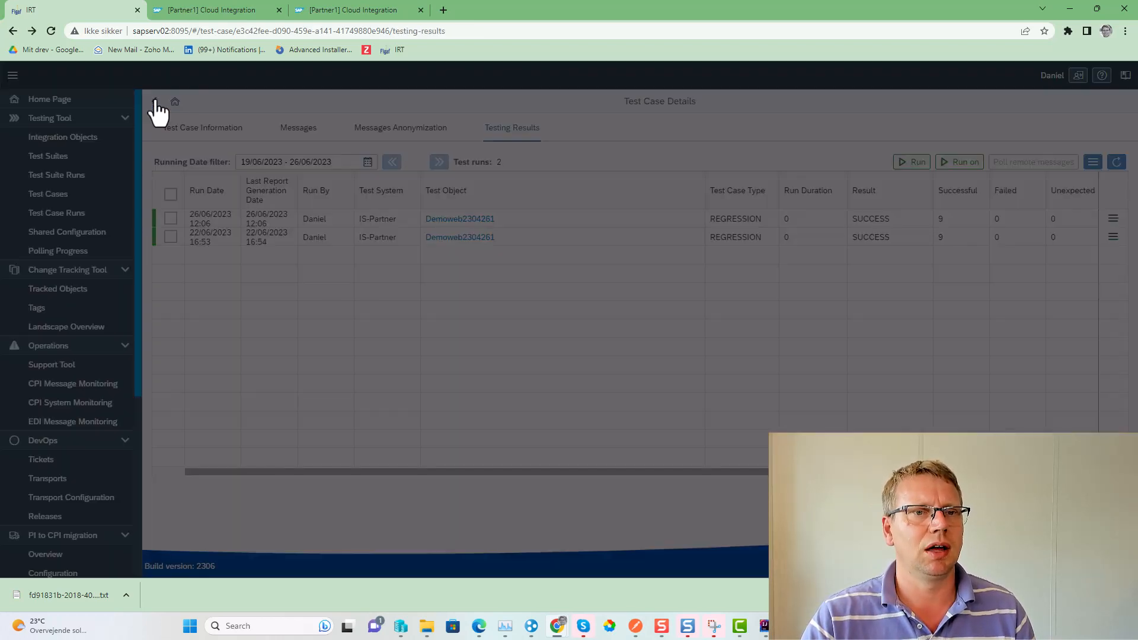
pyautogui.click(155, 103)
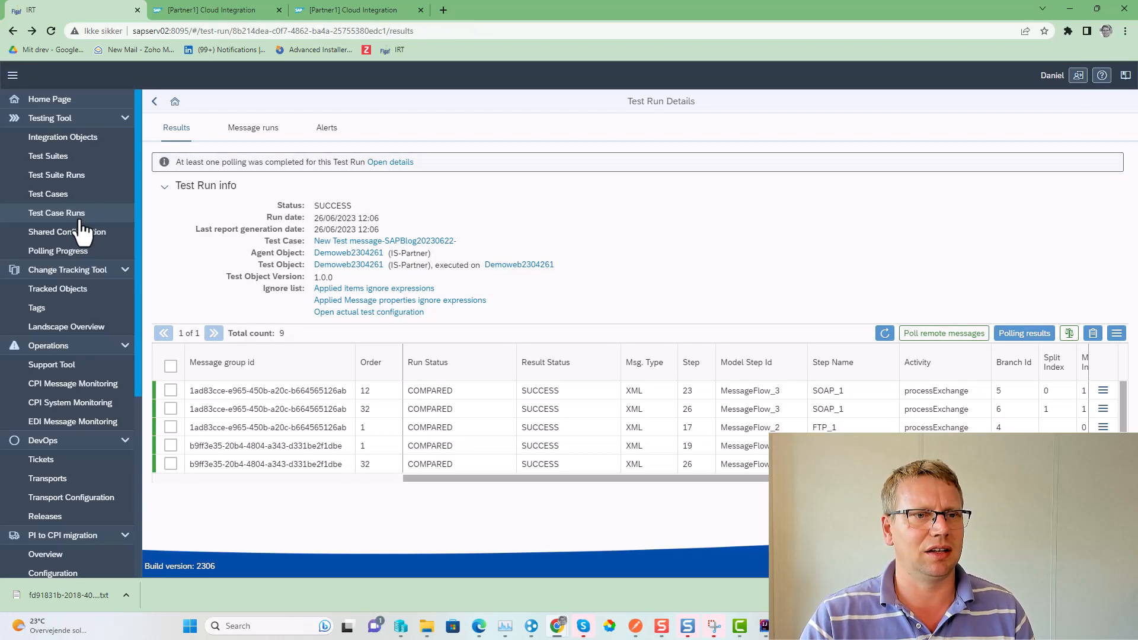
pyautogui.click(81, 217)
pyautogui.click(72, 195)
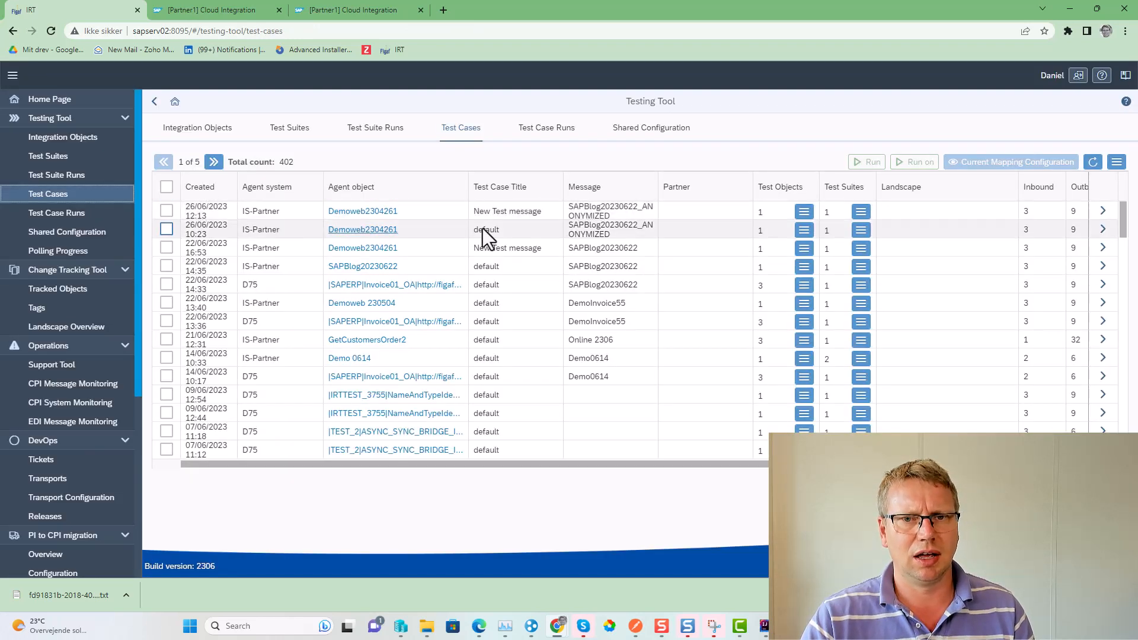
pyautogui.moveTo(624, 221); pyautogui.dragTo(523, 217)
pyautogui.click(626, 218)
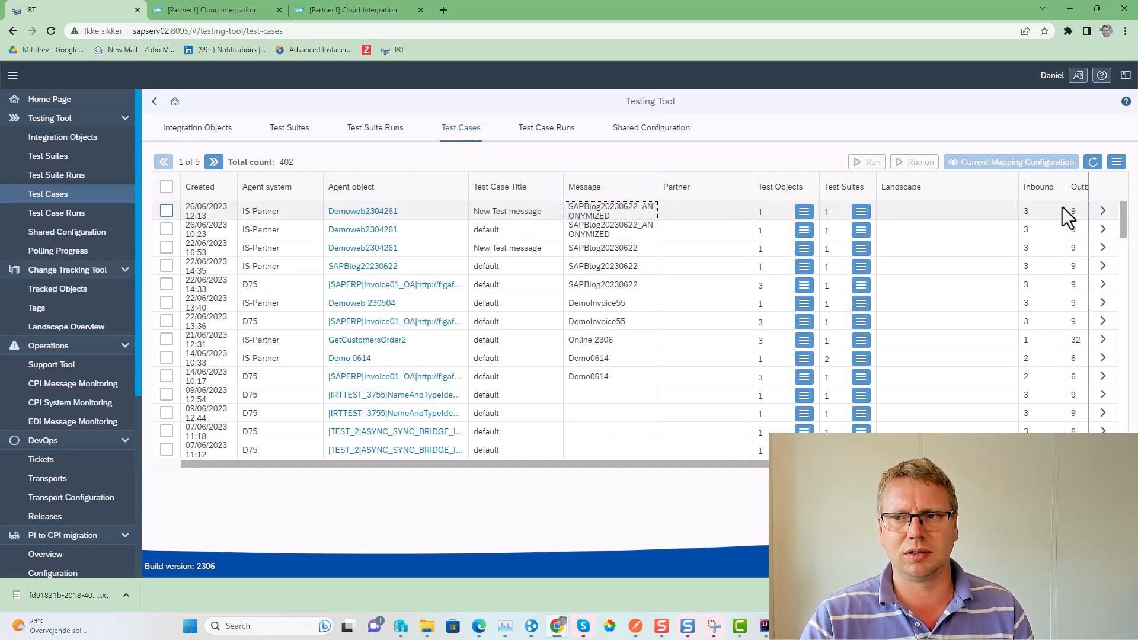
pyautogui.click(1104, 214)
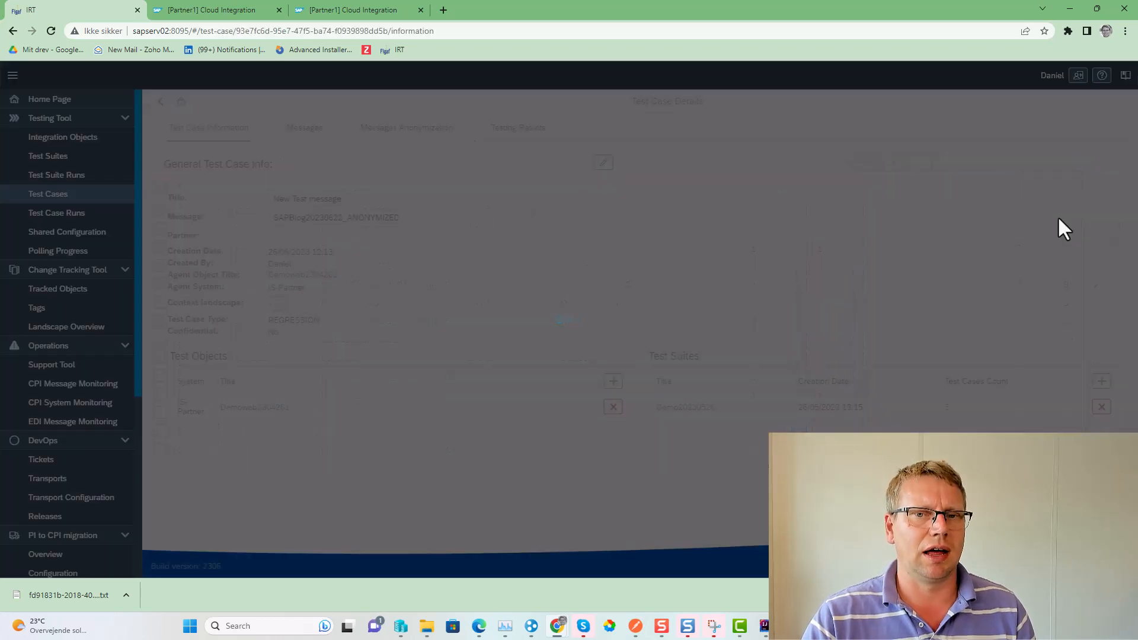
# Run the anonymized test case from its testing results, open the new run's results and refresh them
pyautogui.click(509, 128)
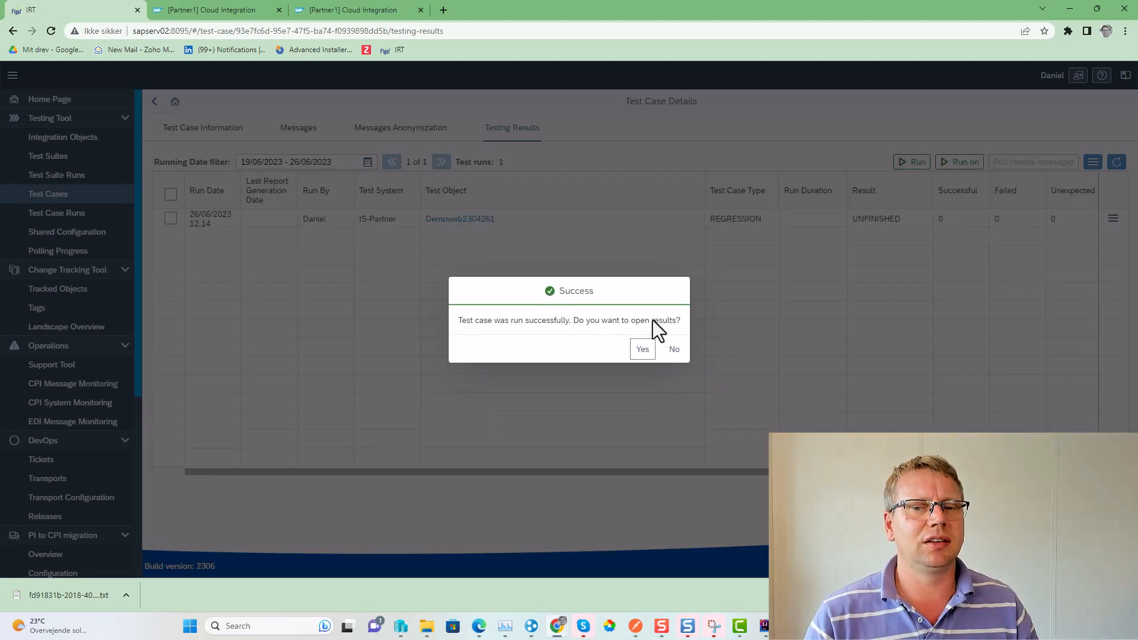
pyautogui.click(649, 351)
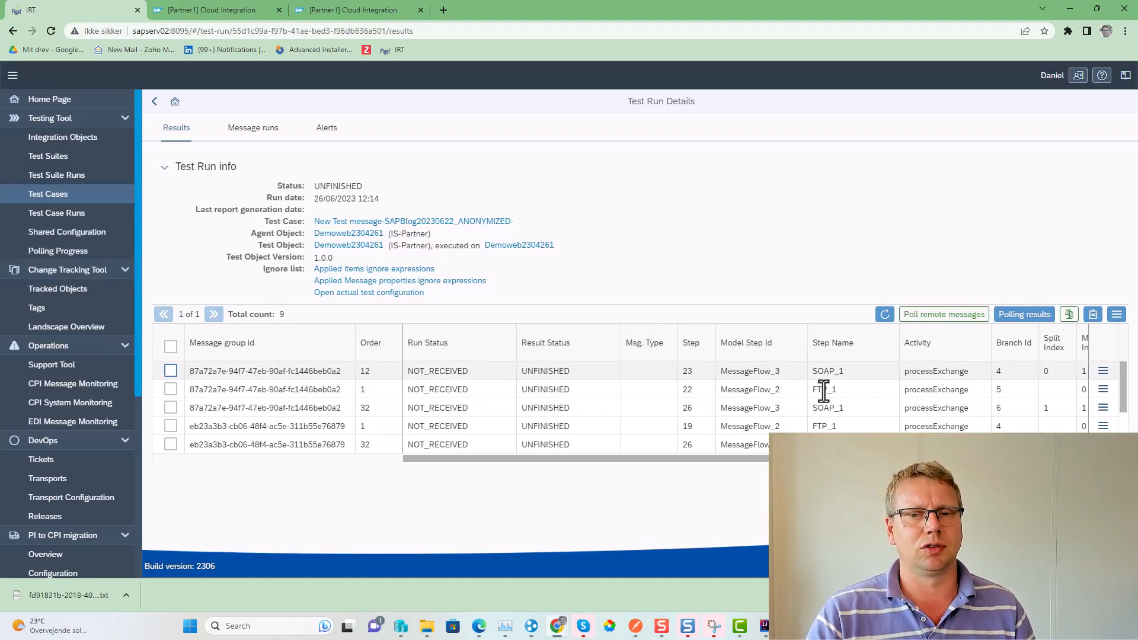
pyautogui.click(883, 316)
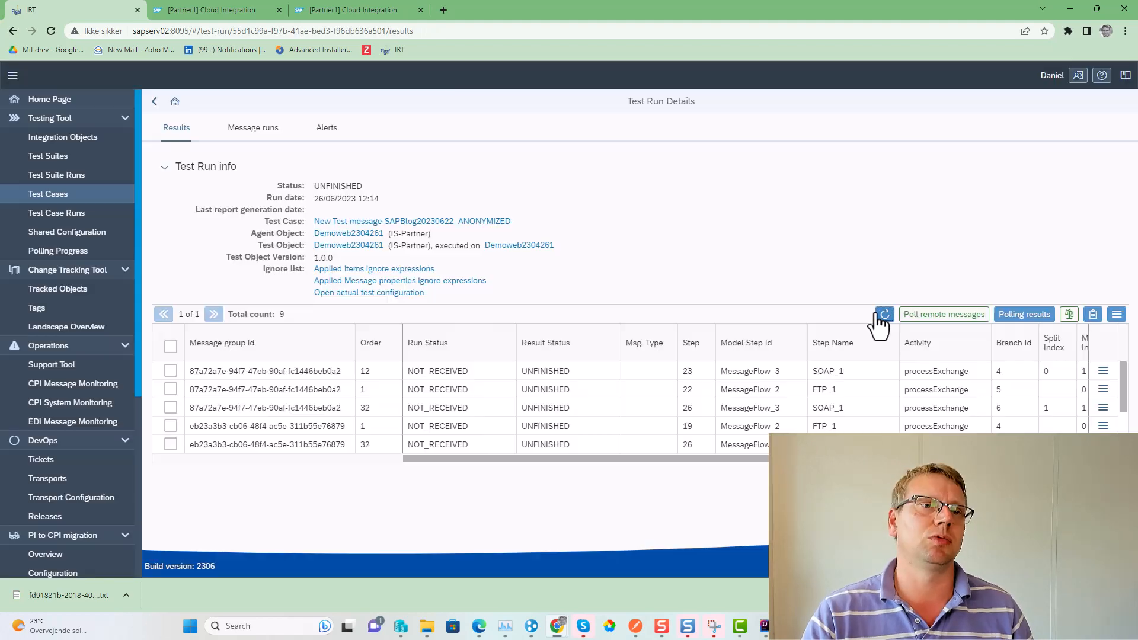
# Refresh the run's results, then download the first FTP_1 message's actual result, look at the file and return to the run
pyautogui.click(878, 319)
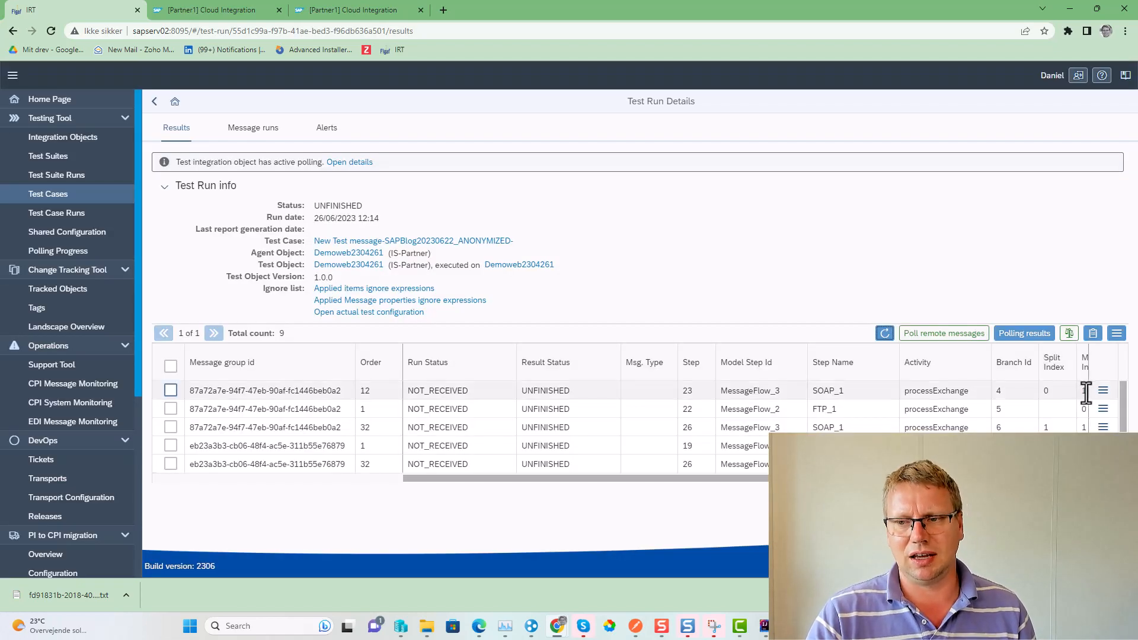
pyautogui.click(885, 334)
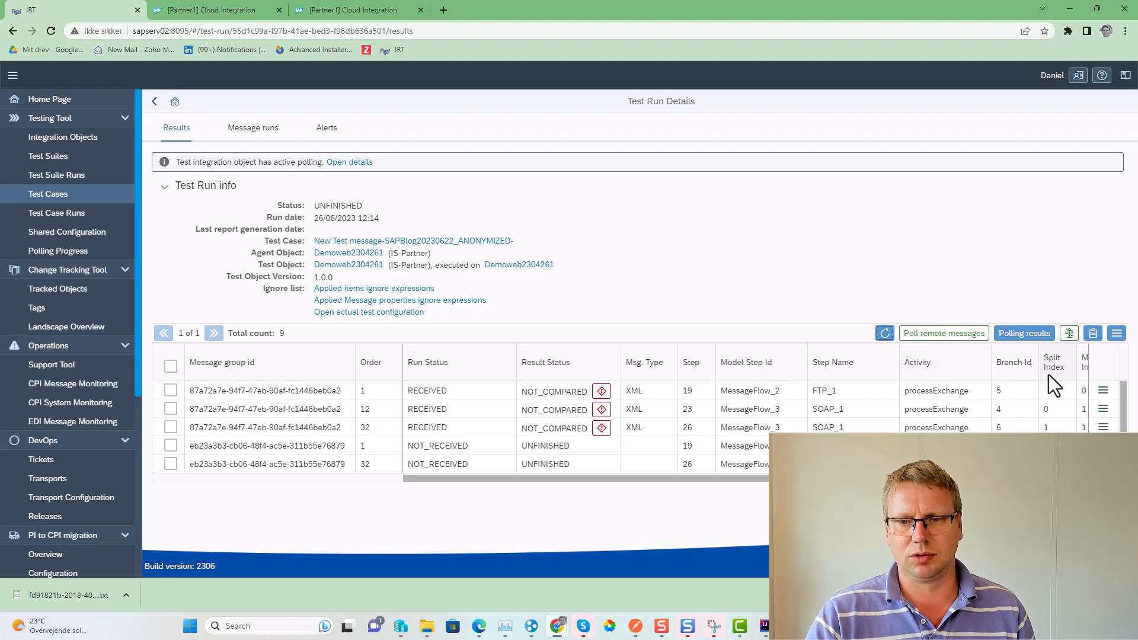
pyautogui.click(1103, 391)
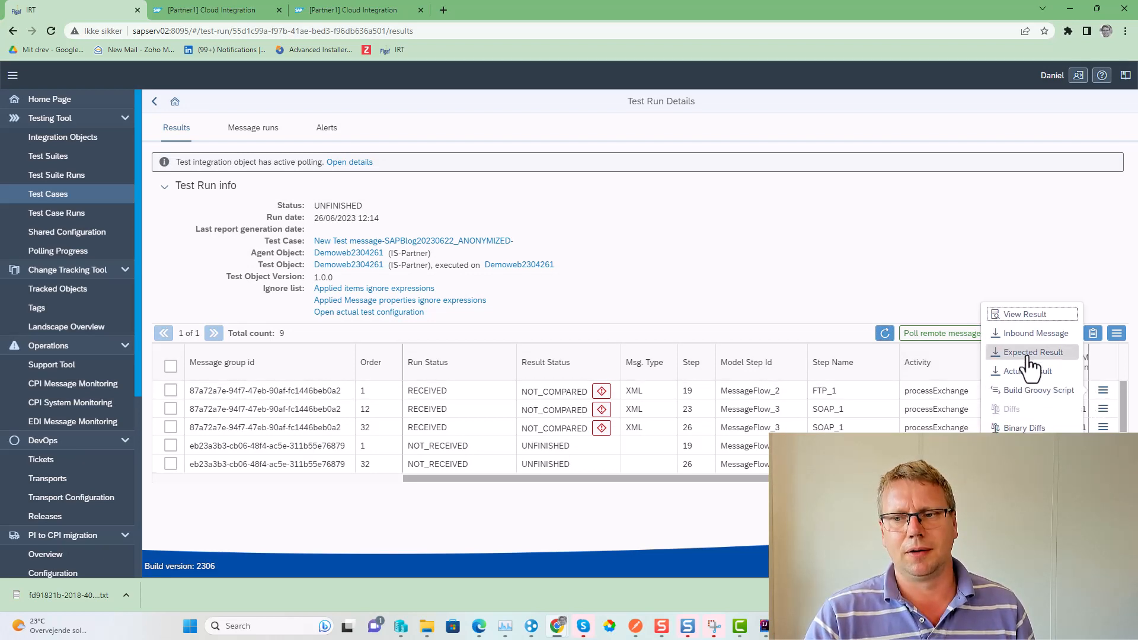
pyautogui.click(1030, 371)
pyautogui.click(61, 586)
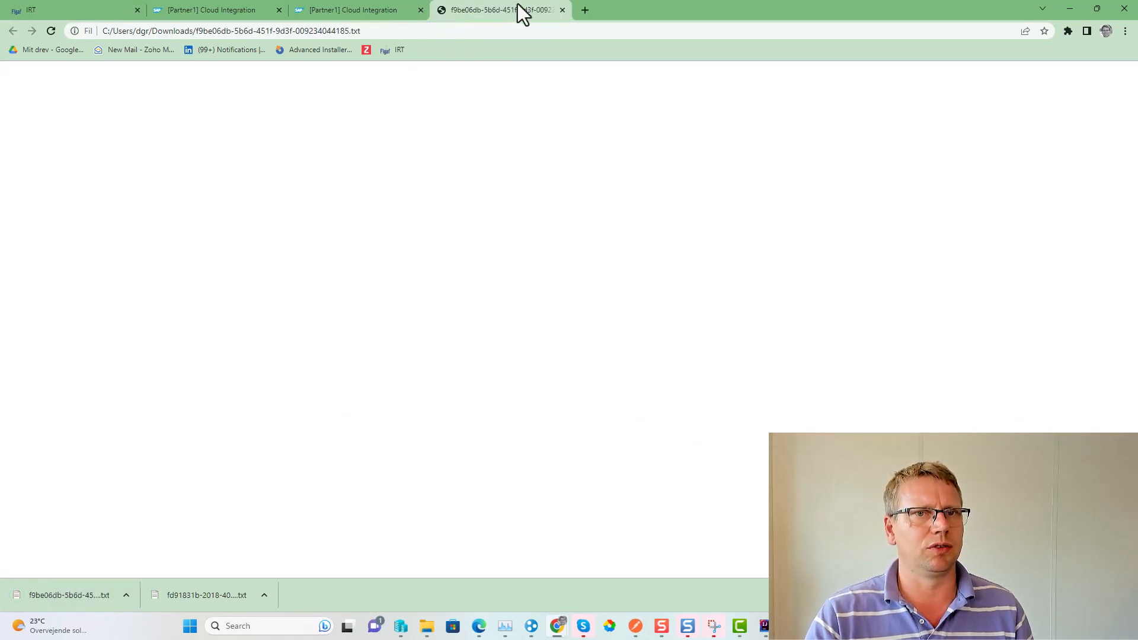
pyautogui.click(561, 11)
pyautogui.click(51, 13)
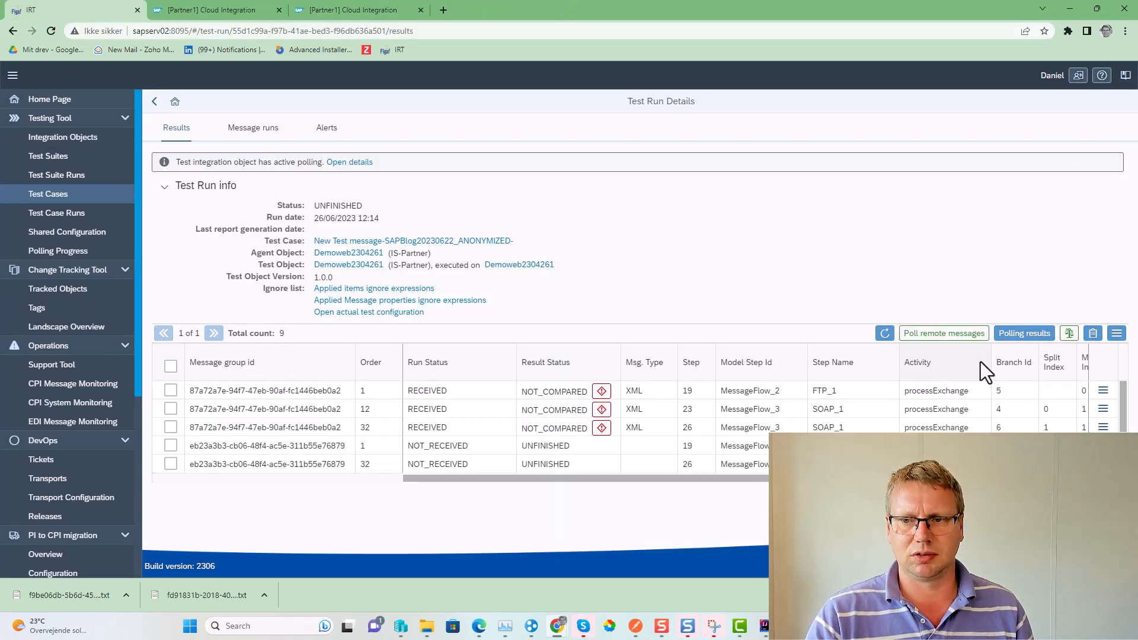
# Refresh the run, select all its results and update the test case with them, dropping all old messages
pyautogui.click(885, 336)
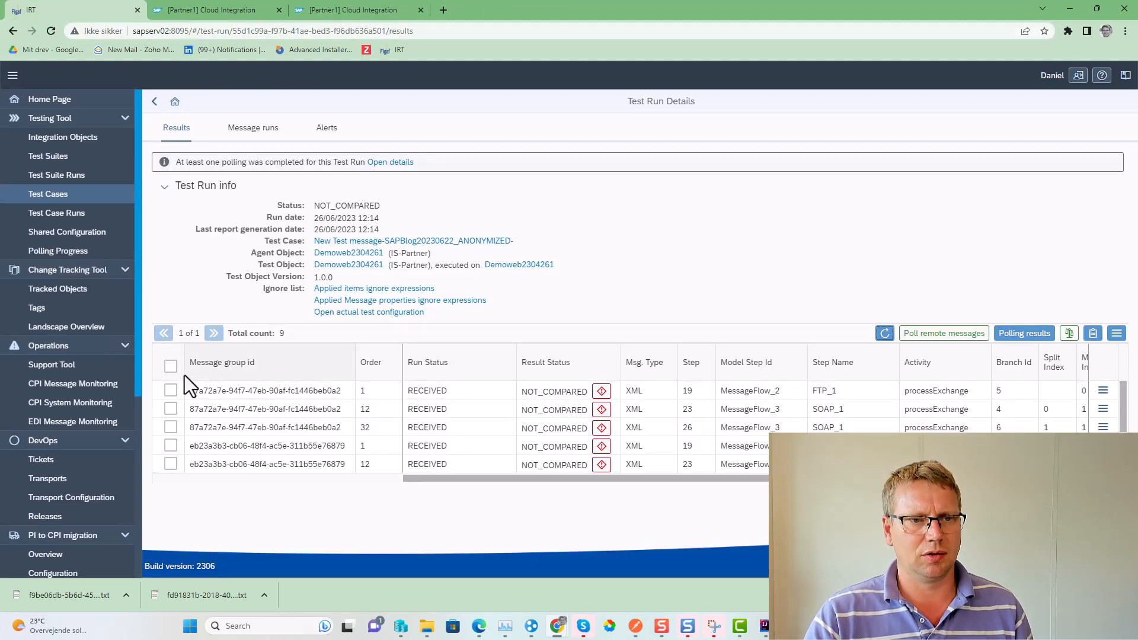
pyautogui.click(171, 366)
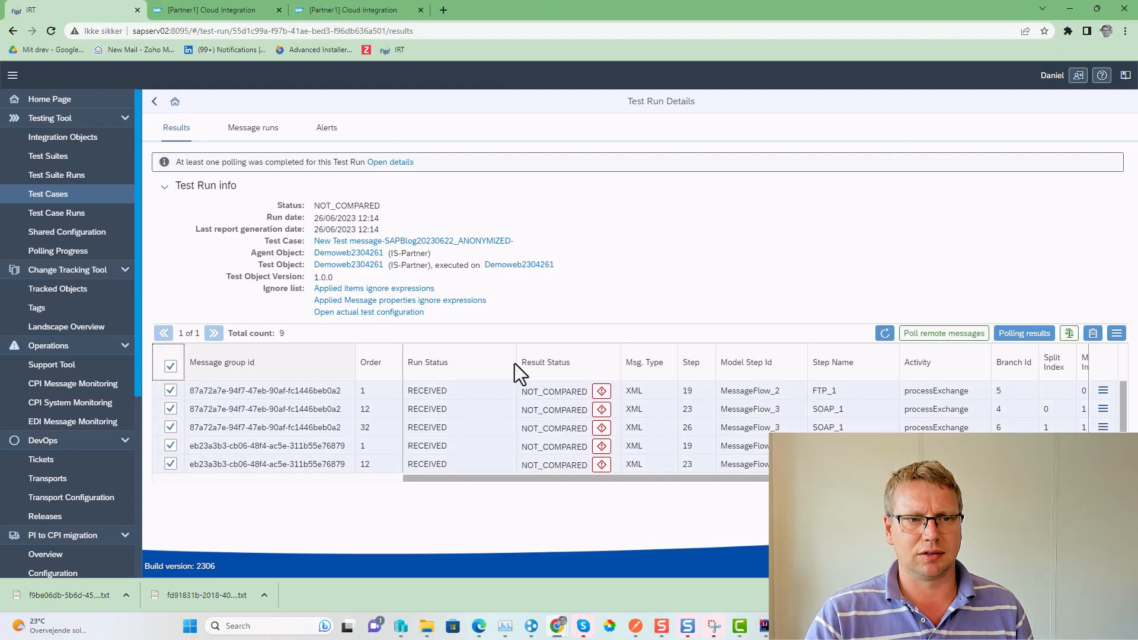
pyautogui.click(1116, 334)
pyautogui.click(1031, 353)
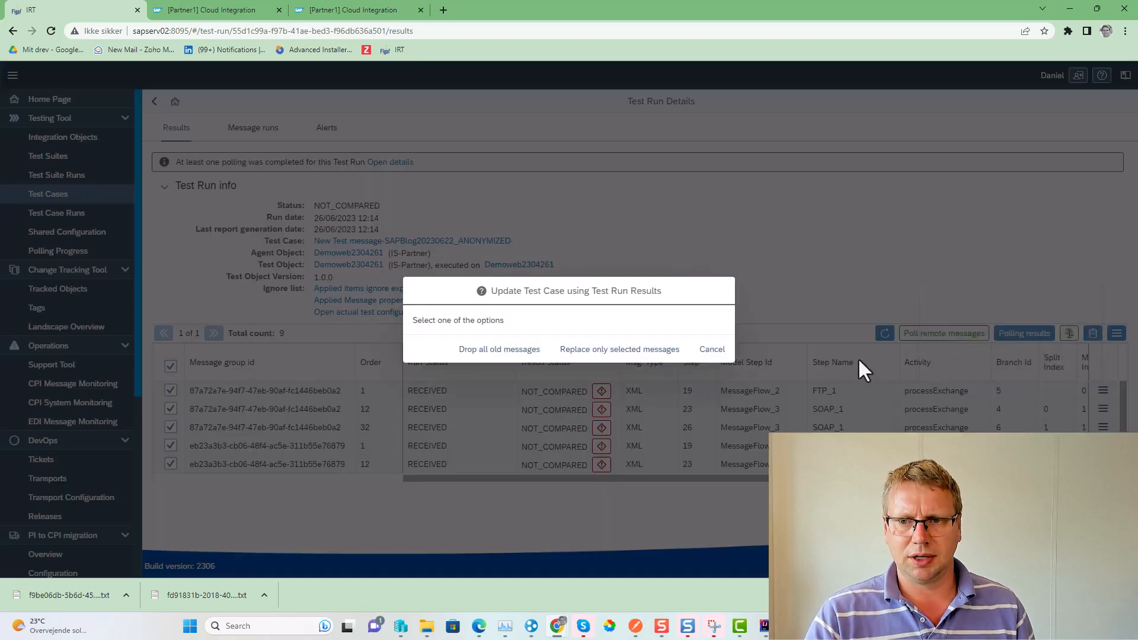
pyautogui.click(534, 350)
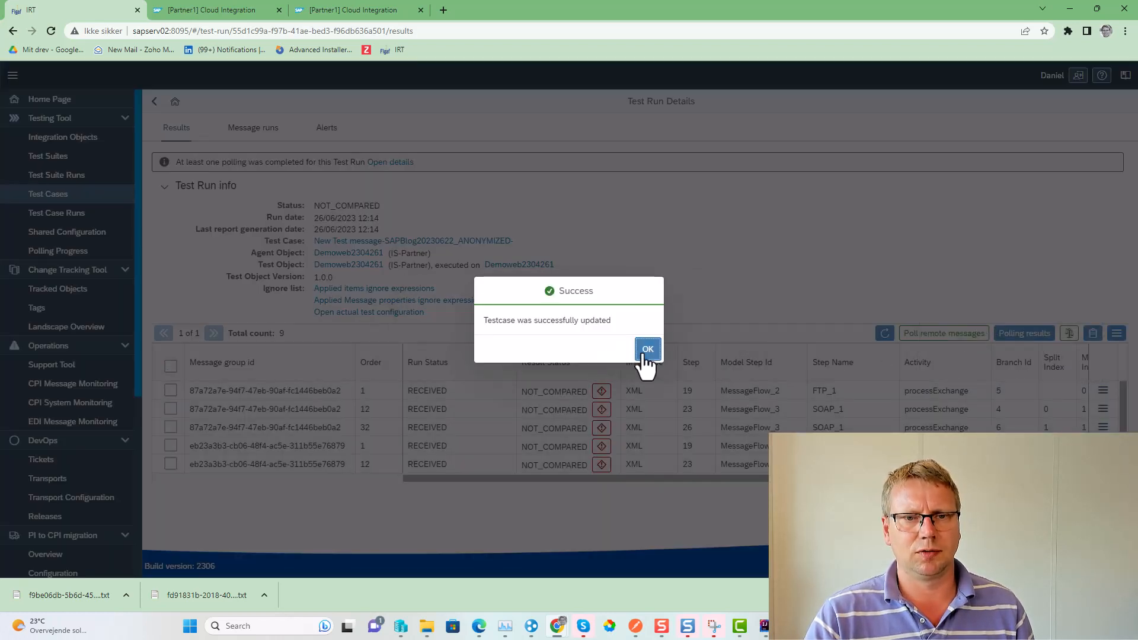
pyautogui.click(643, 351)
# Return to the test case's testing results, run it again, open the new run's results and refresh them
pyautogui.click(154, 101)
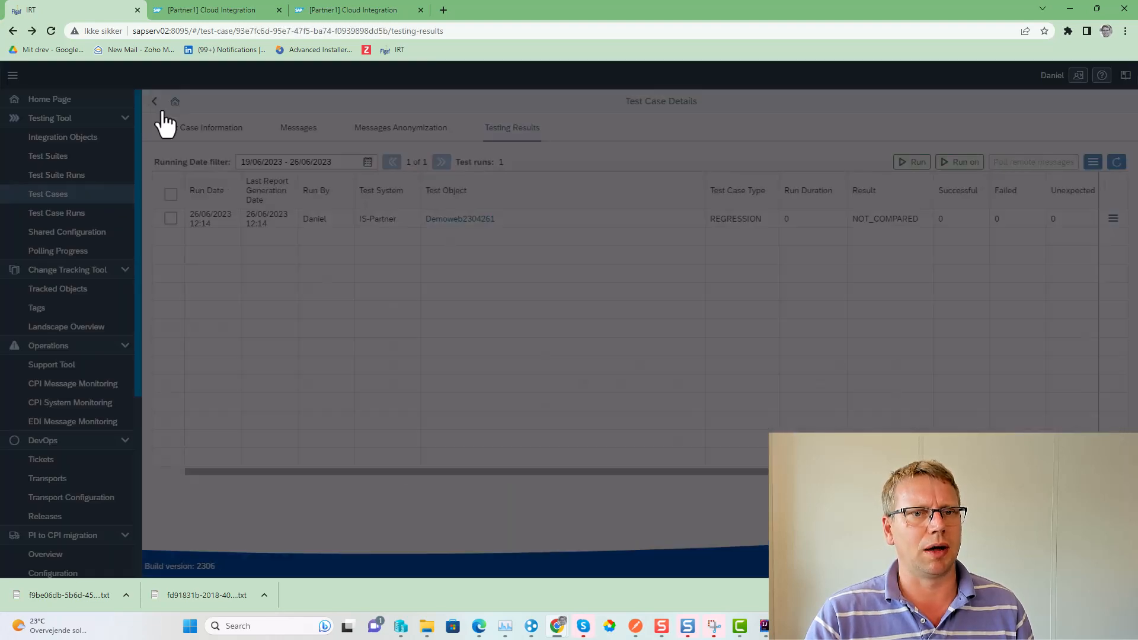
pyautogui.click(914, 162)
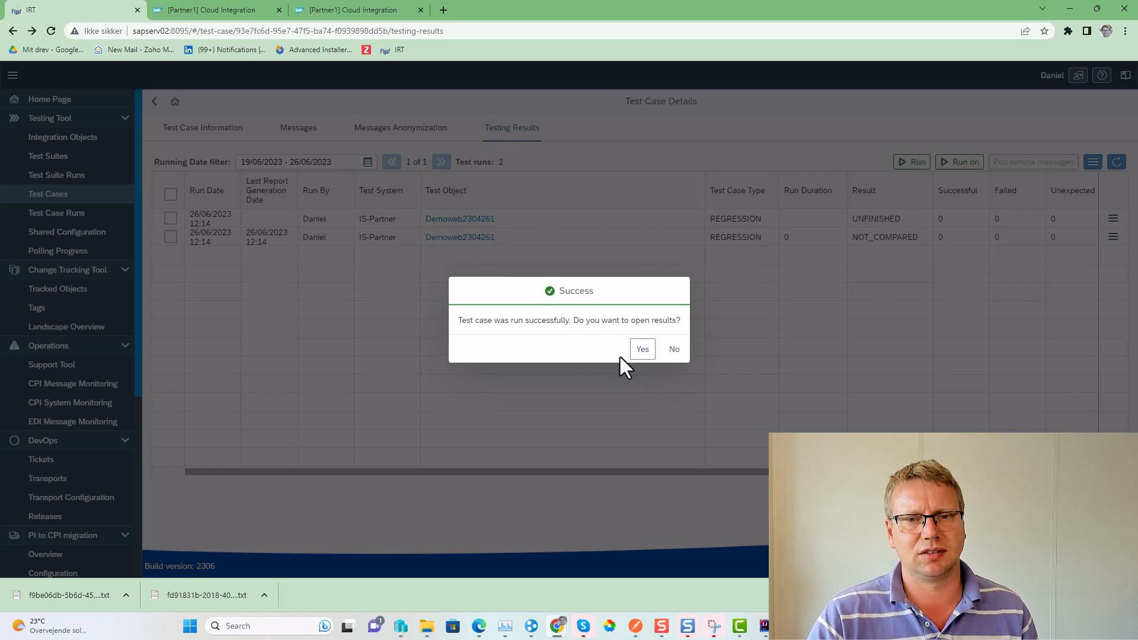
pyautogui.click(652, 350)
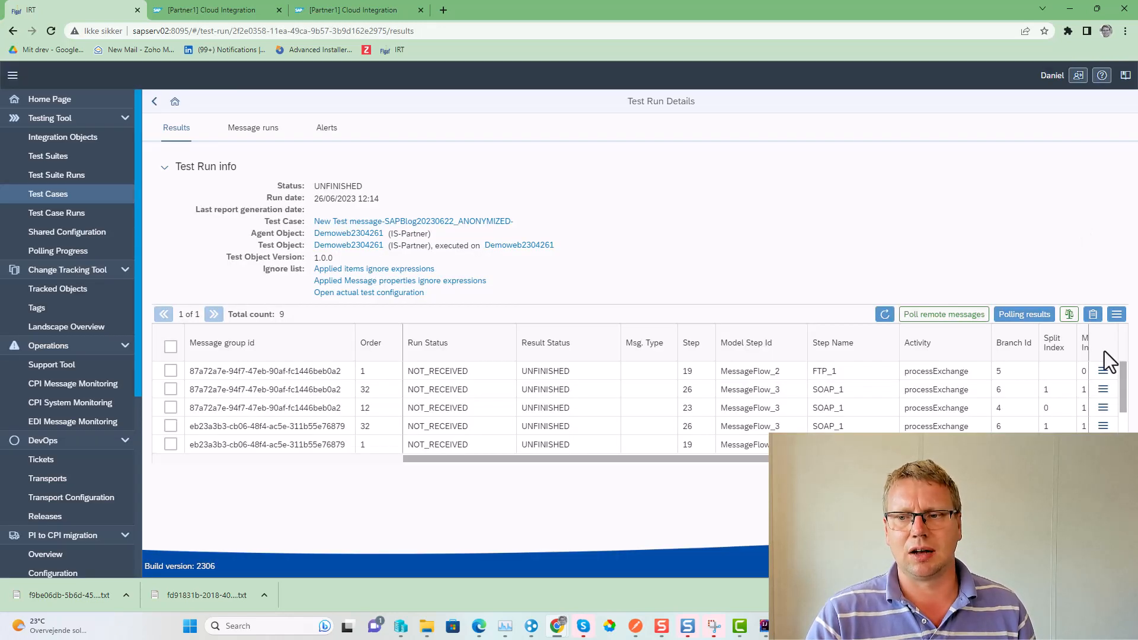
pyautogui.click(882, 315)
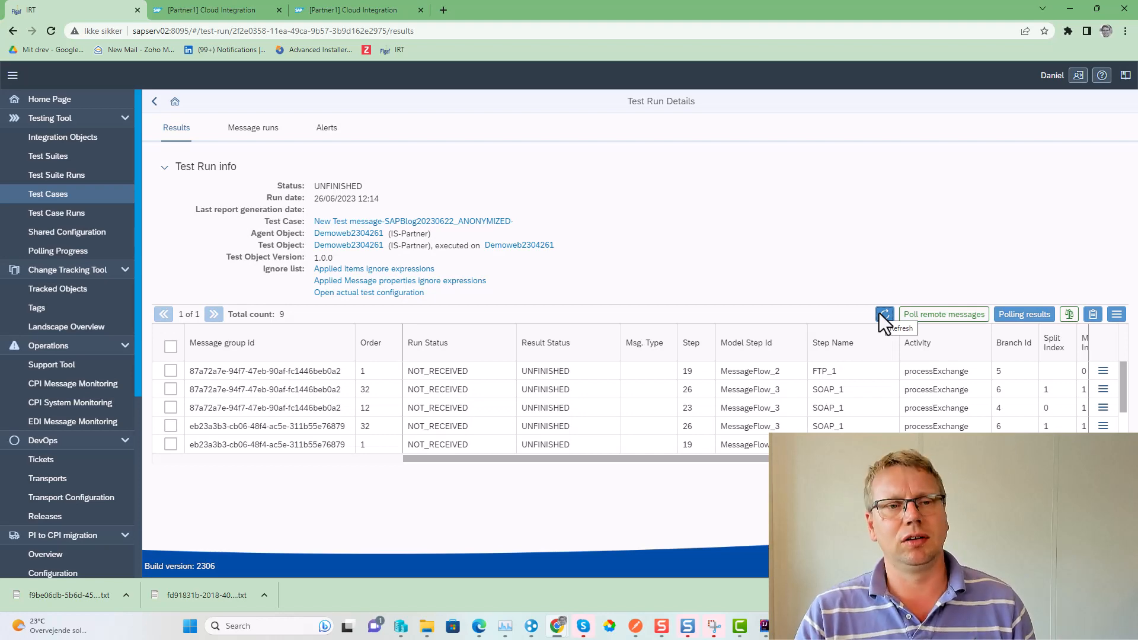
pyautogui.click(882, 316)
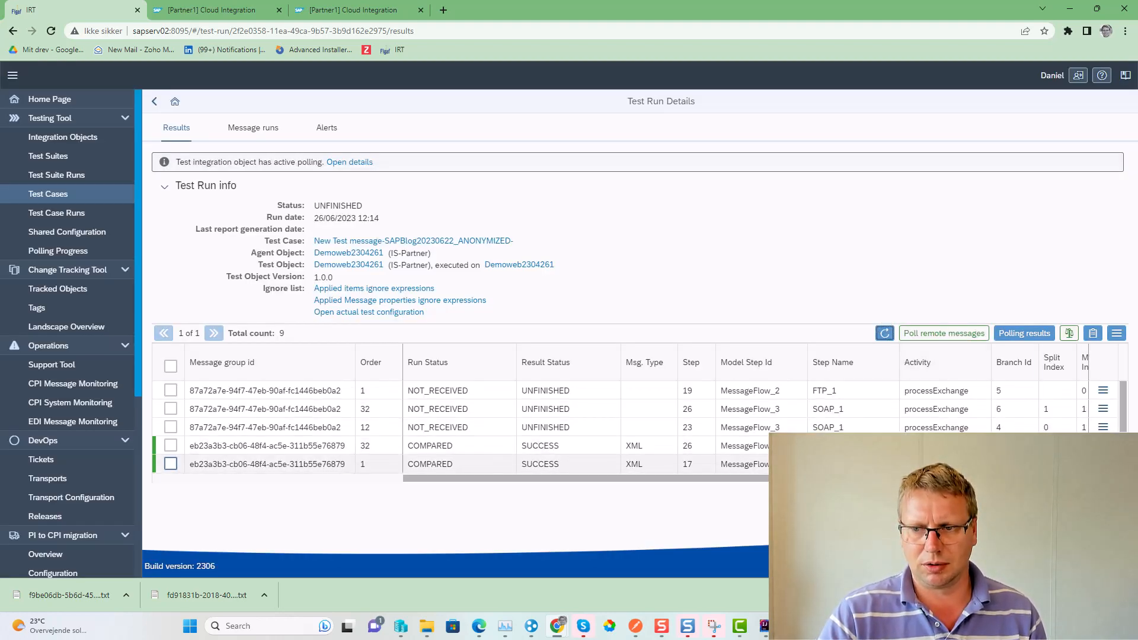
# Compare the expected and actual results of the step 17 FTP_1 message, examining the anonymized KUNDEUINR value
pyautogui.scroll(-3, 171, 446)
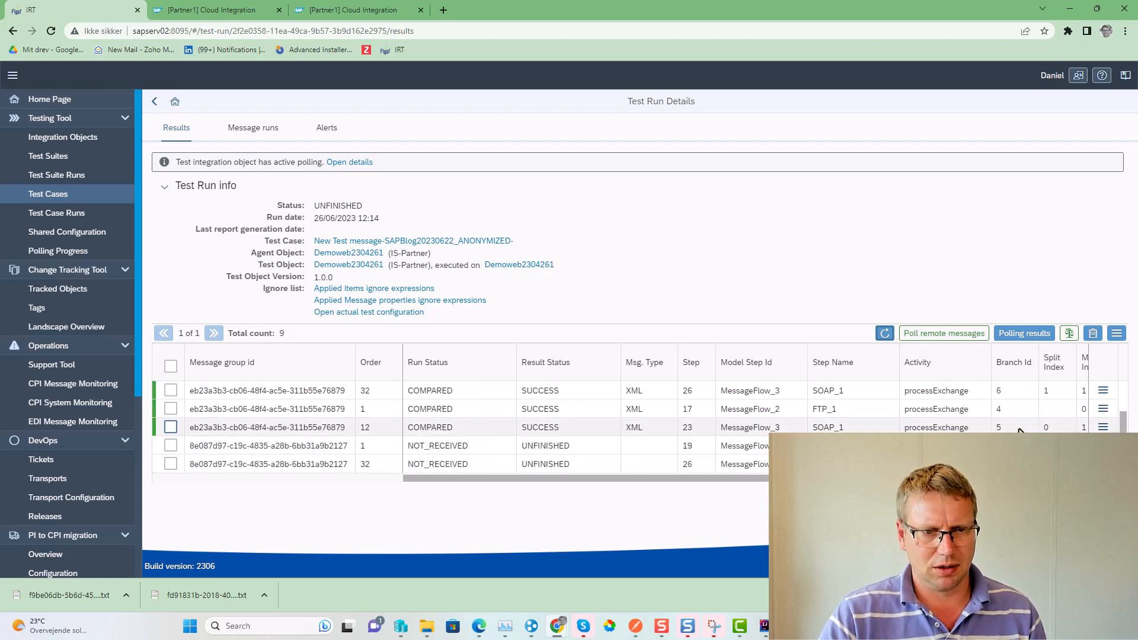
pyautogui.click(1103, 409)
pyautogui.click(1061, 426)
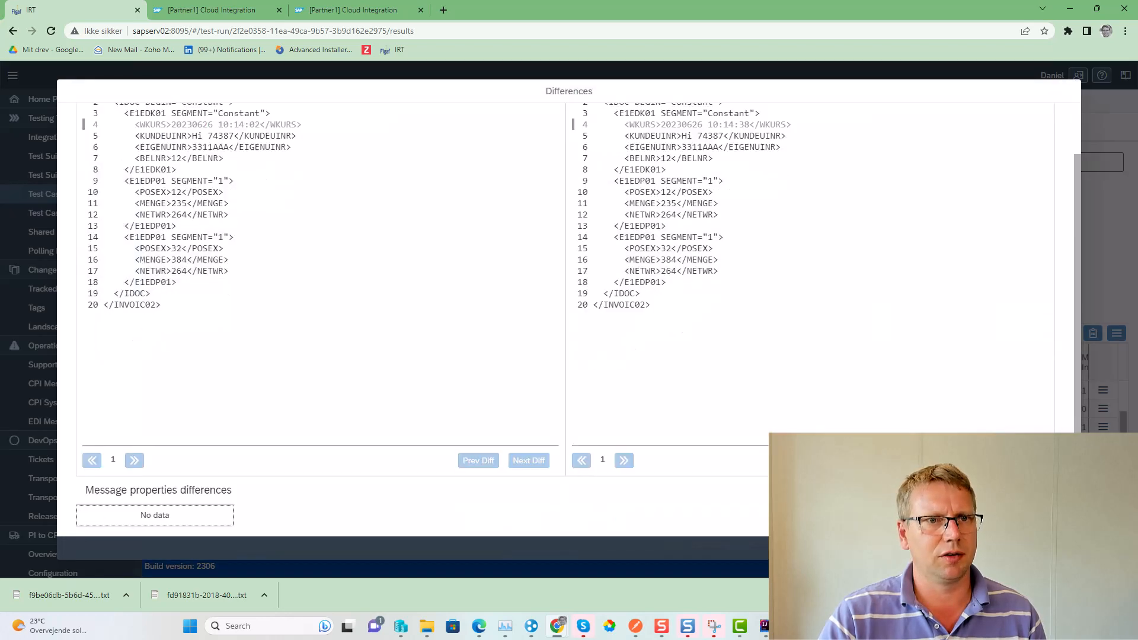
pyautogui.scroll(2, 241, 383)
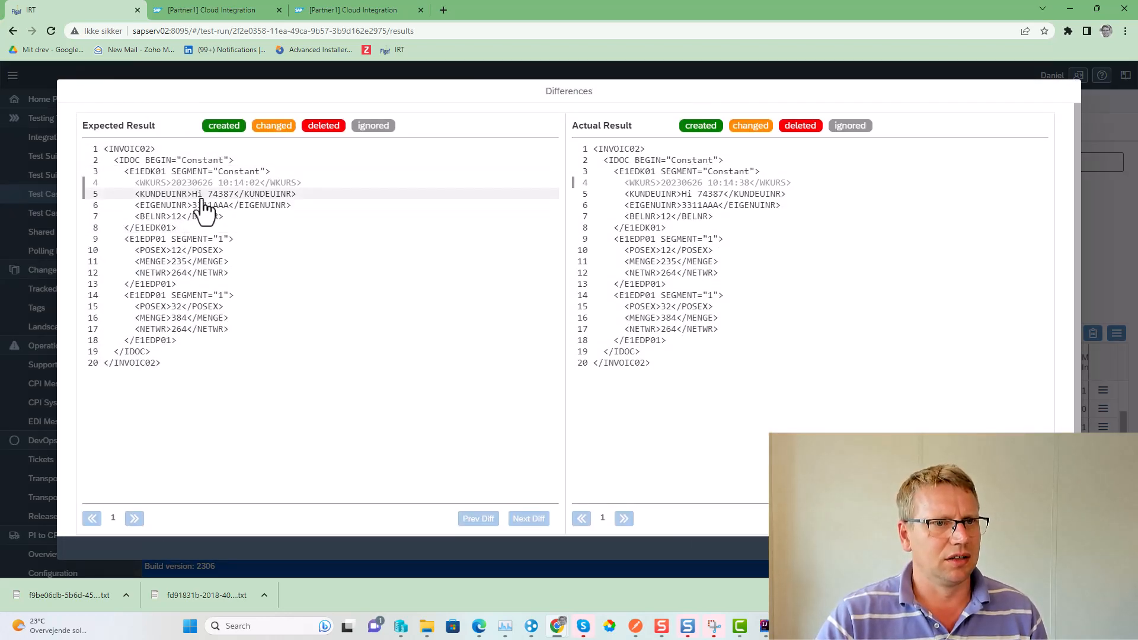
pyautogui.moveTo(203, 196); pyautogui.dragTo(249, 199)
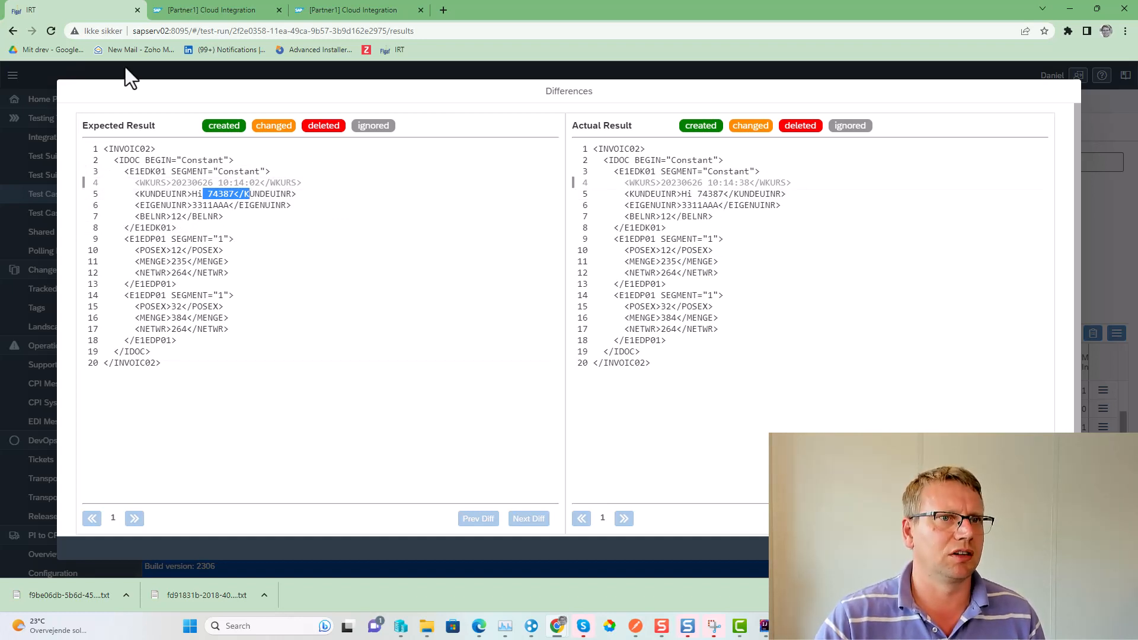
# Duplicate the current browser tab and view the results of the 12:06 test case run for SAPBlog20230622
pyautogui.rightClick(99, 9)
pyautogui.click(148, 90)
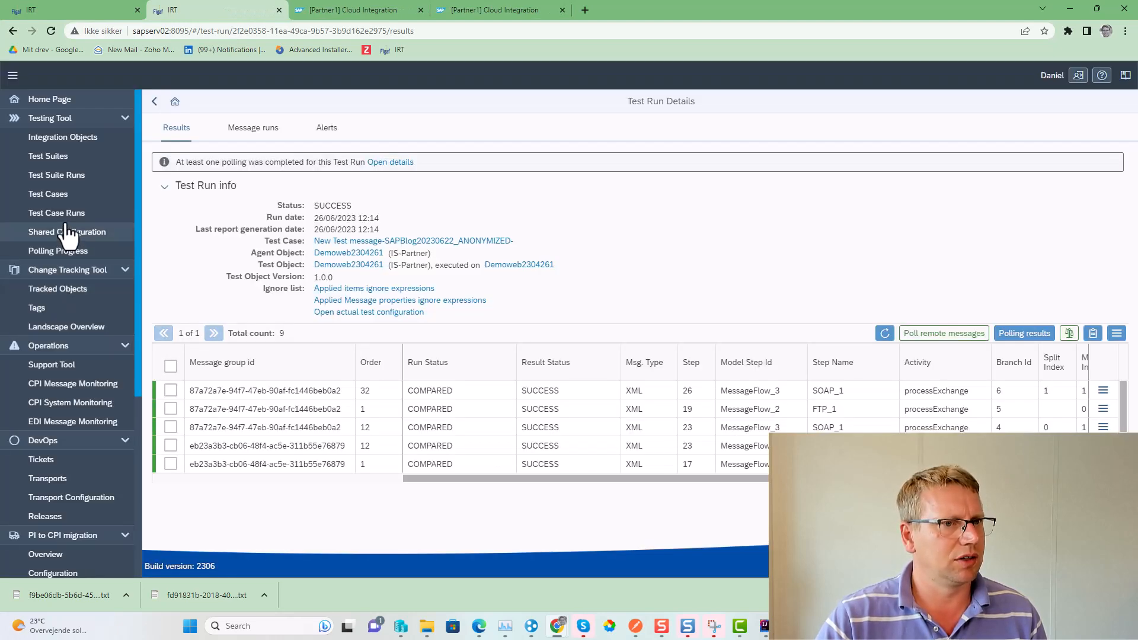
pyautogui.click(59, 213)
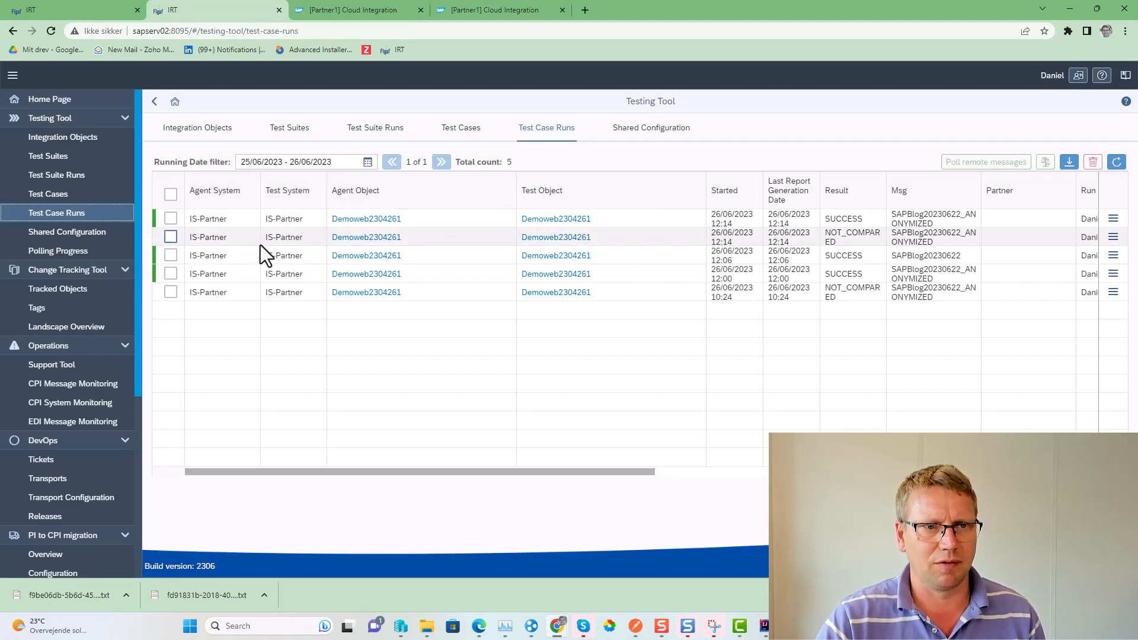
pyautogui.click(1113, 256)
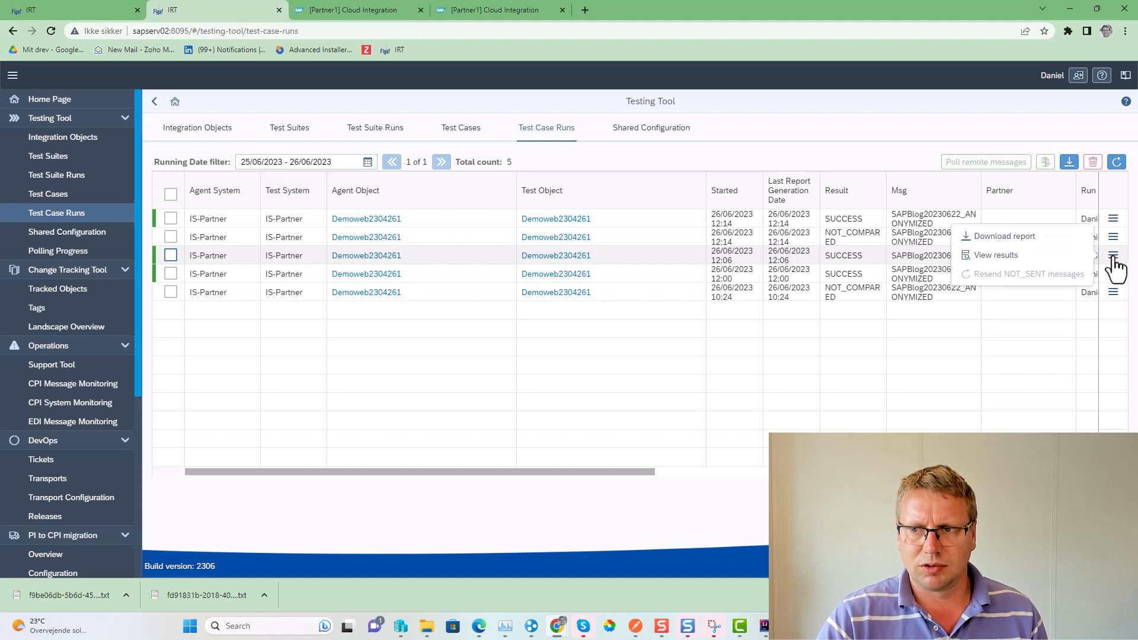
pyautogui.click(1009, 259)
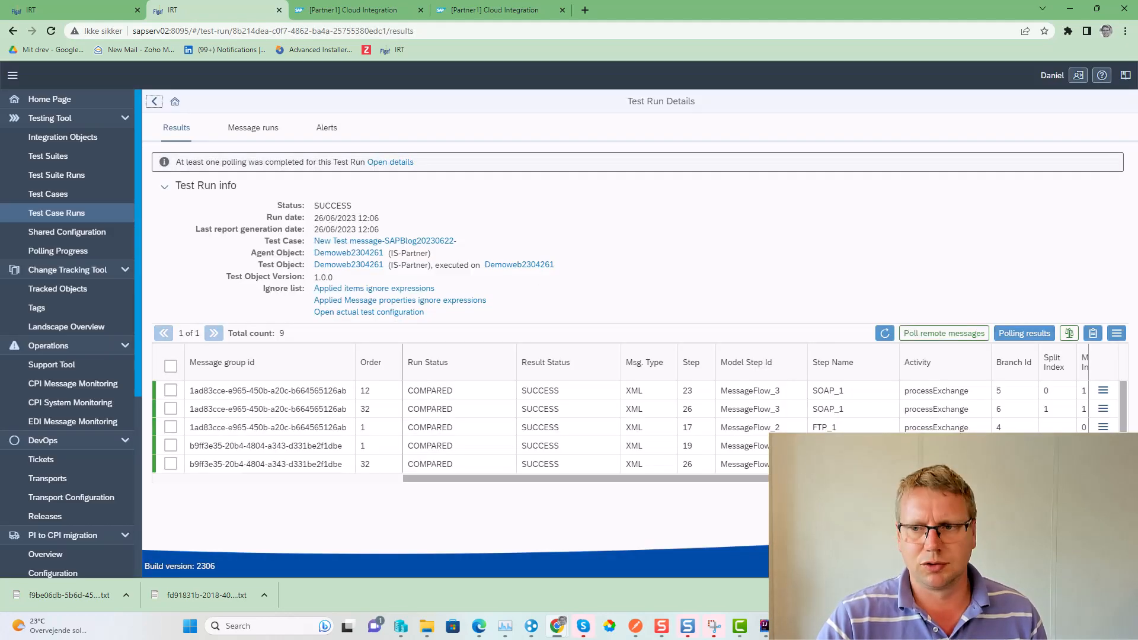
# Compare the expected and actual results of the original run's step 17 FTP_1 message, examining its KUNDEUINR value
pyautogui.click(1103, 426)
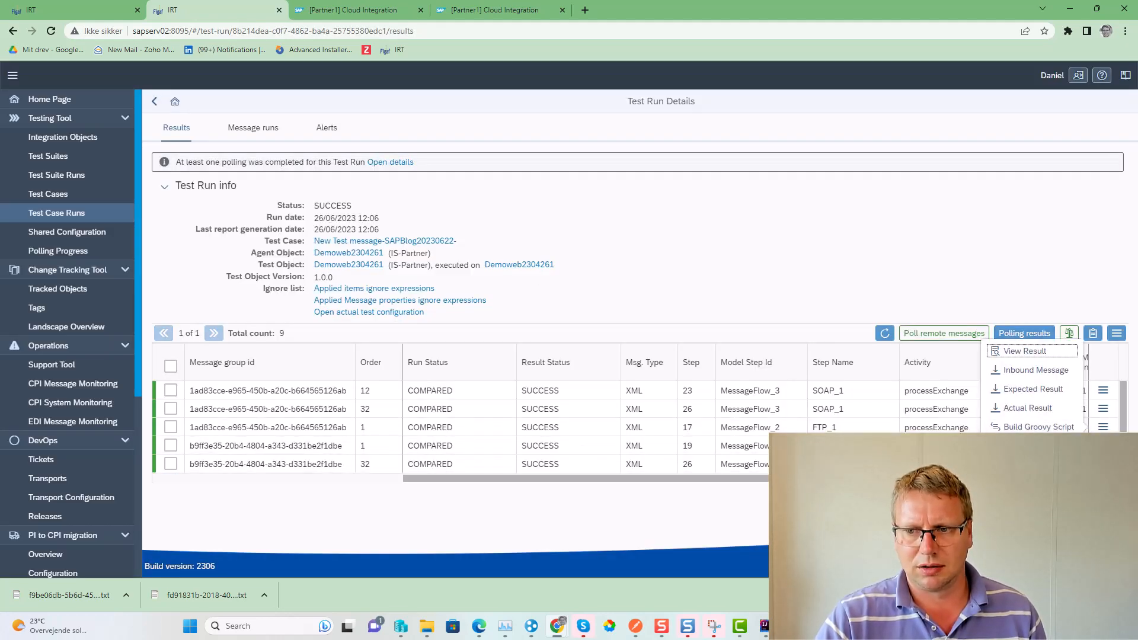
pyautogui.click(1031, 350)
pyautogui.scroll(-1, 231, 325)
pyautogui.scroll(1, 175, 205)
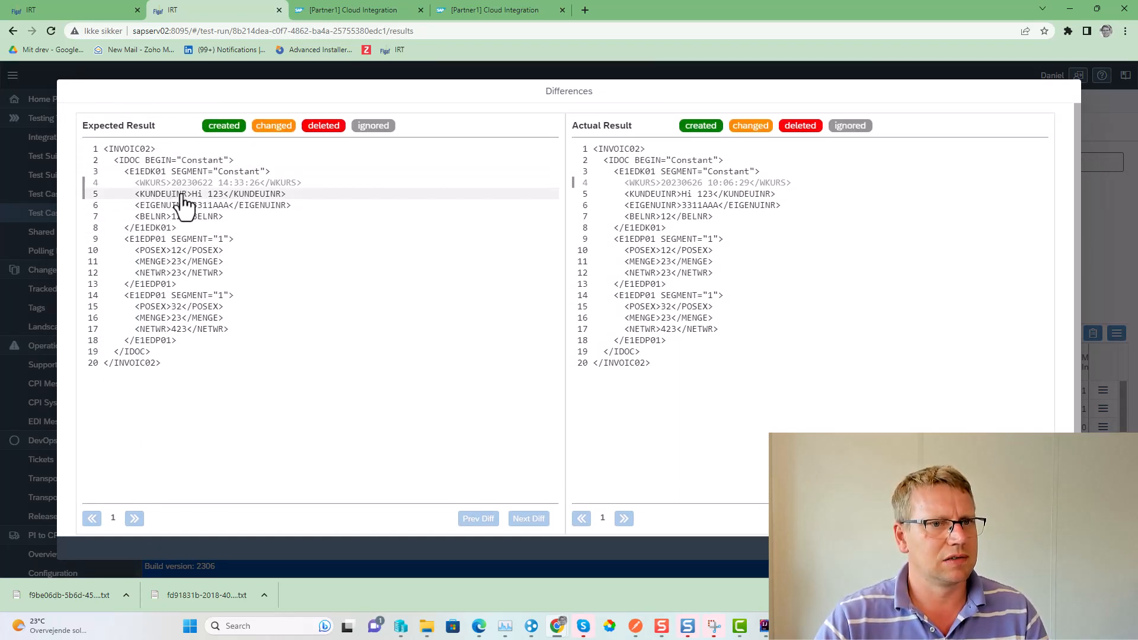
pyautogui.moveTo(171, 195); pyautogui.dragTo(255, 200)
# Return to the anonymized run's tab, close its differences view and refresh the run results
pyautogui.click(66, 6)
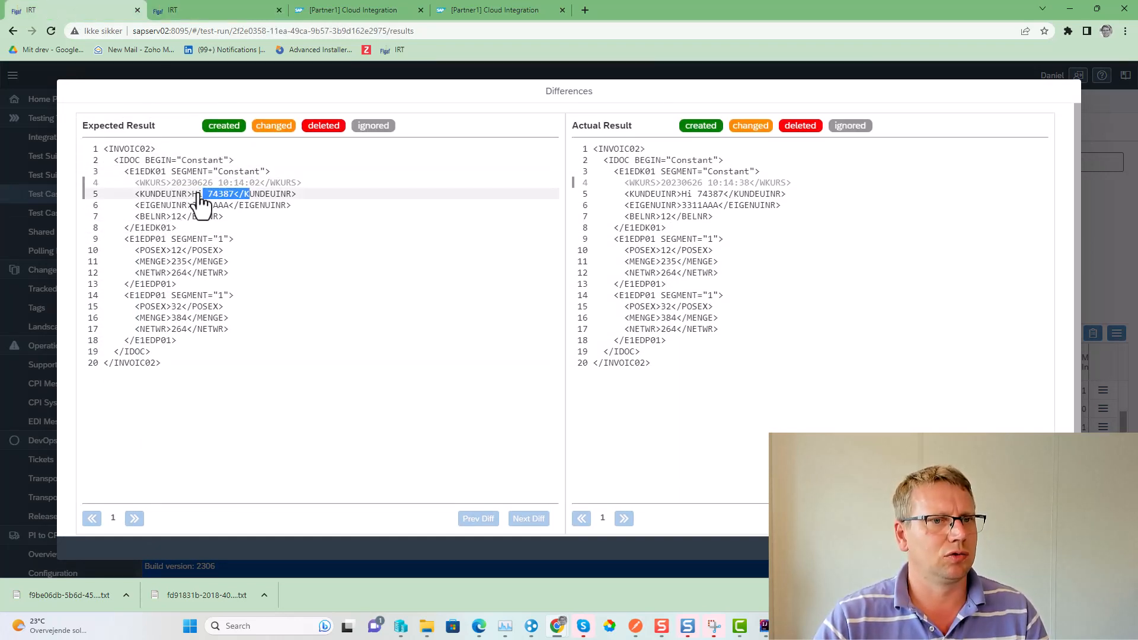
pyautogui.press('Escape')
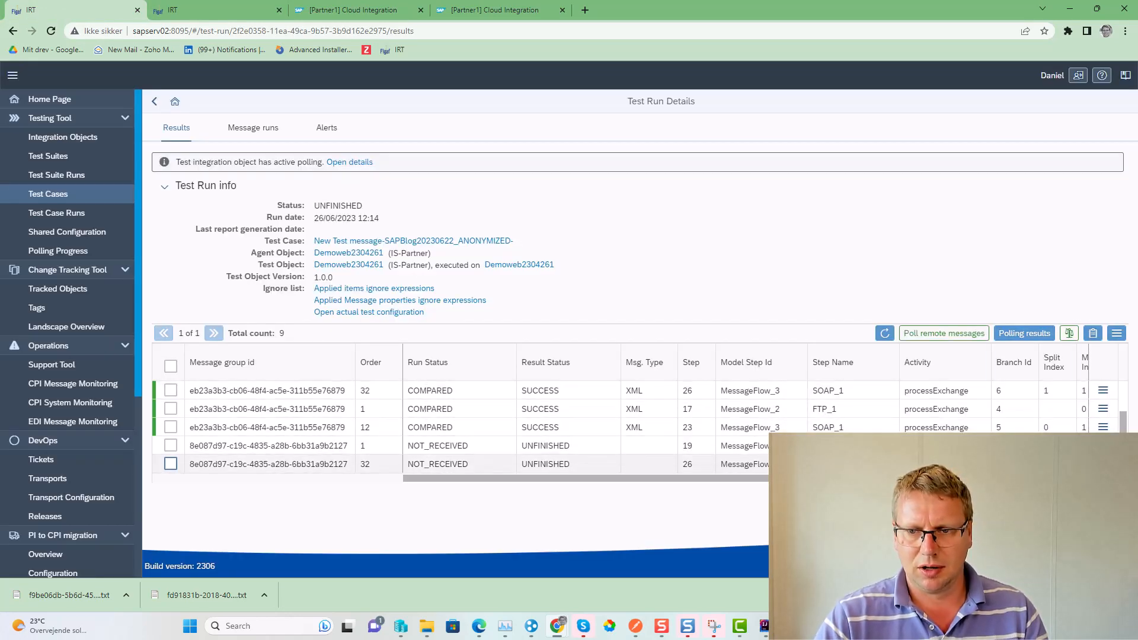
pyautogui.click(1103, 390)
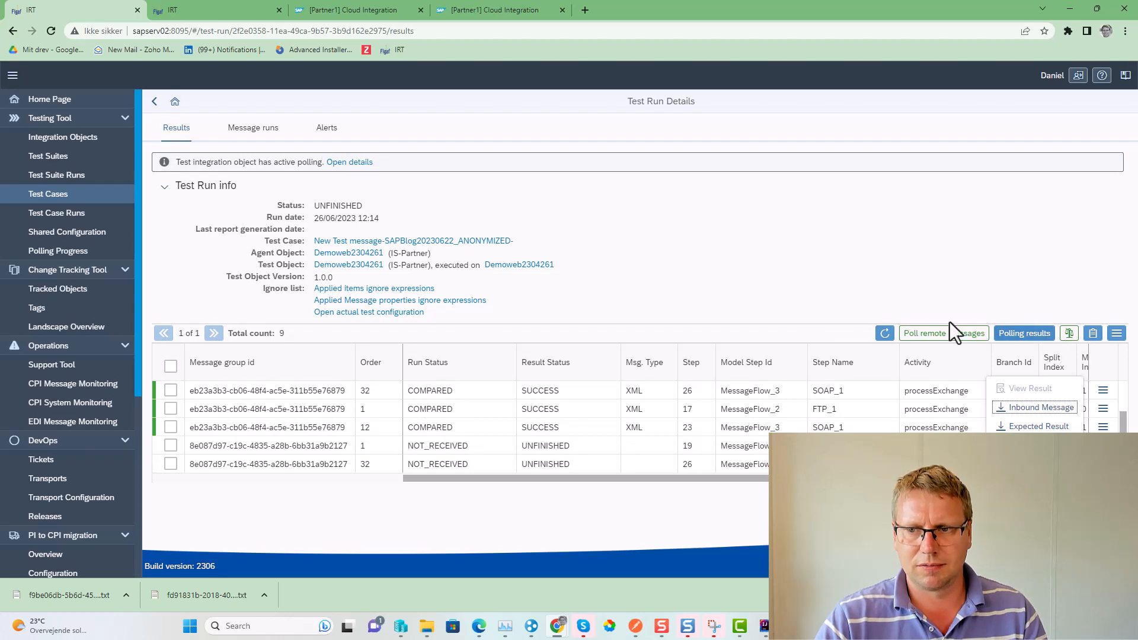
pyautogui.click(883, 334)
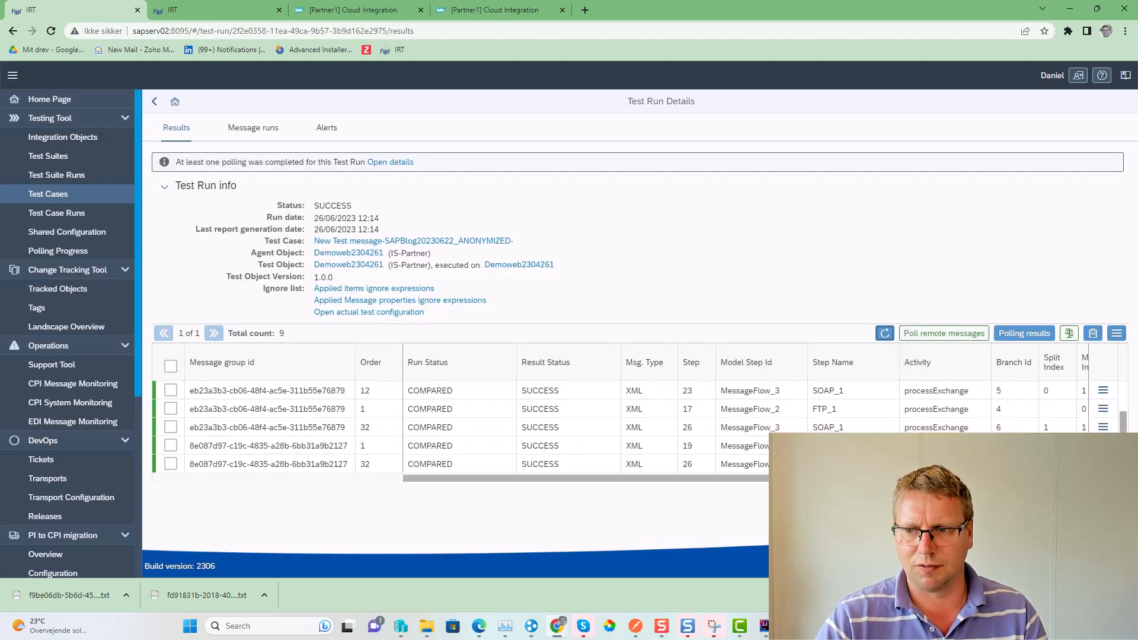
# Examine the expected and actual results of the step 19 message in the last message group
pyautogui.click(1103, 445)
pyautogui.click(1025, 369)
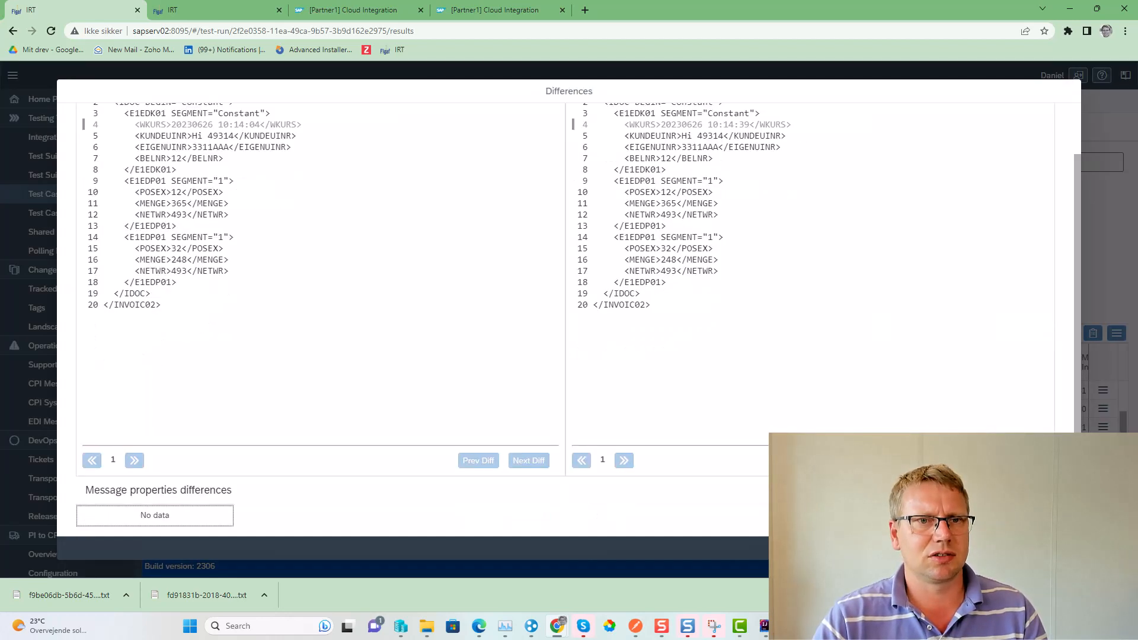
pyautogui.scroll(1, 318, 385)
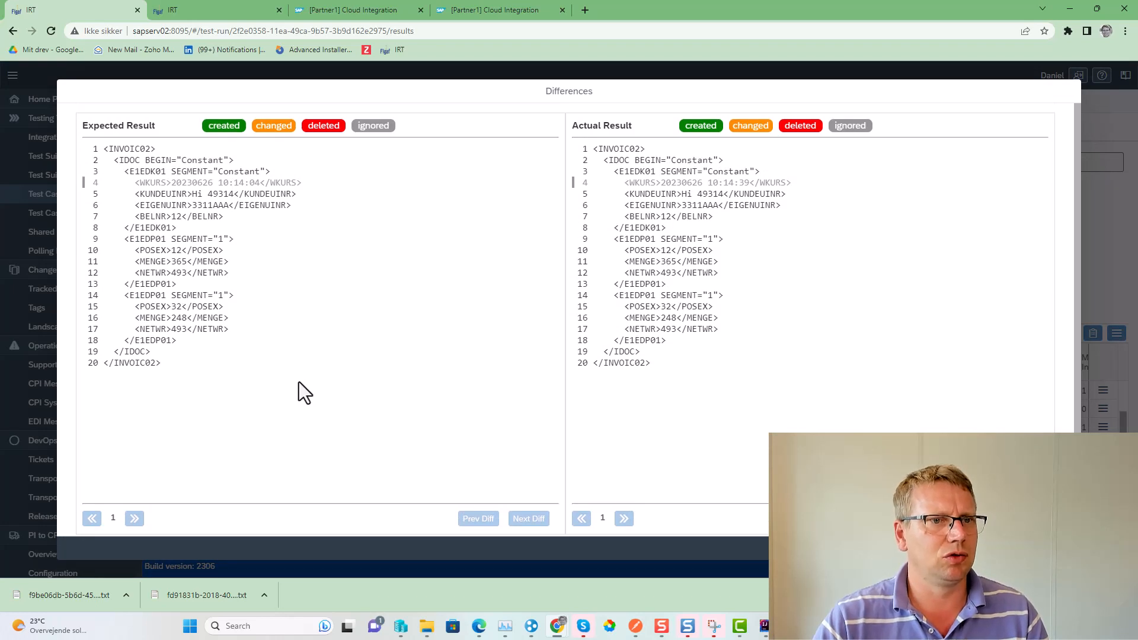